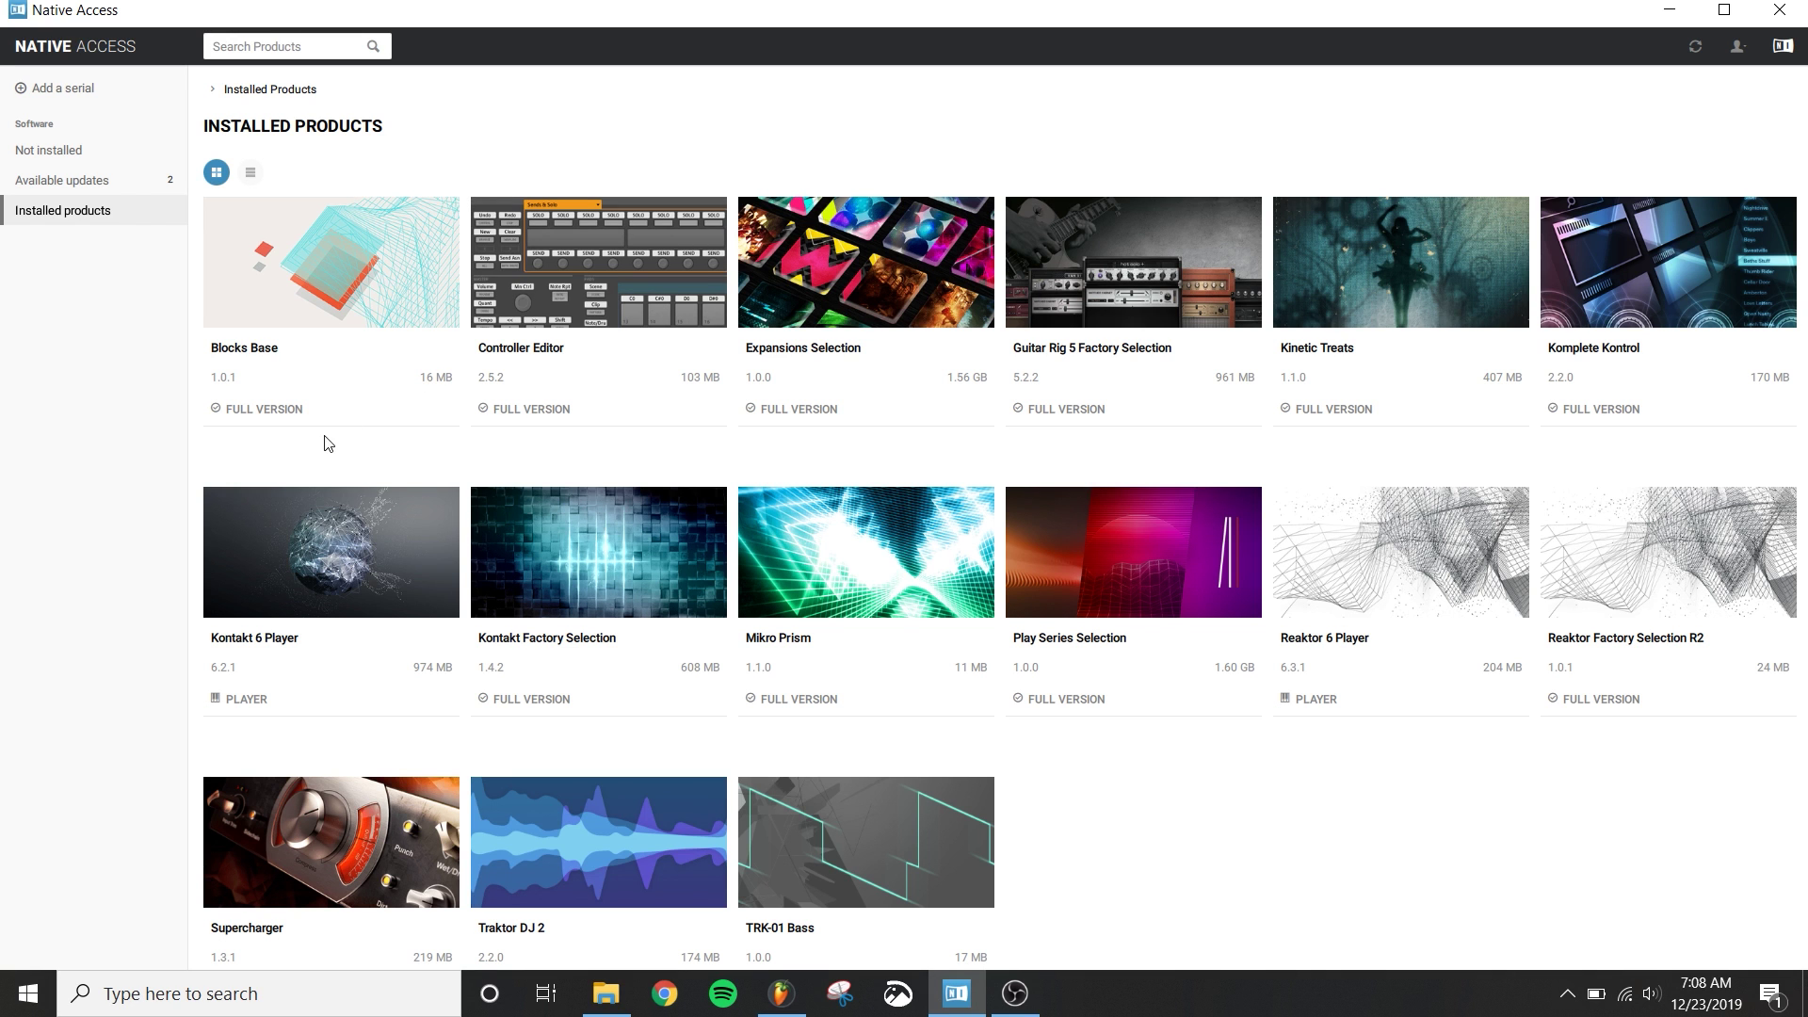
# Step: Show Kontakt 6 Player's install location in Native Access: C:/Program Files/Native Instruments/VSTPlugins 64 bit
pyautogui.moveTo(357, 529)
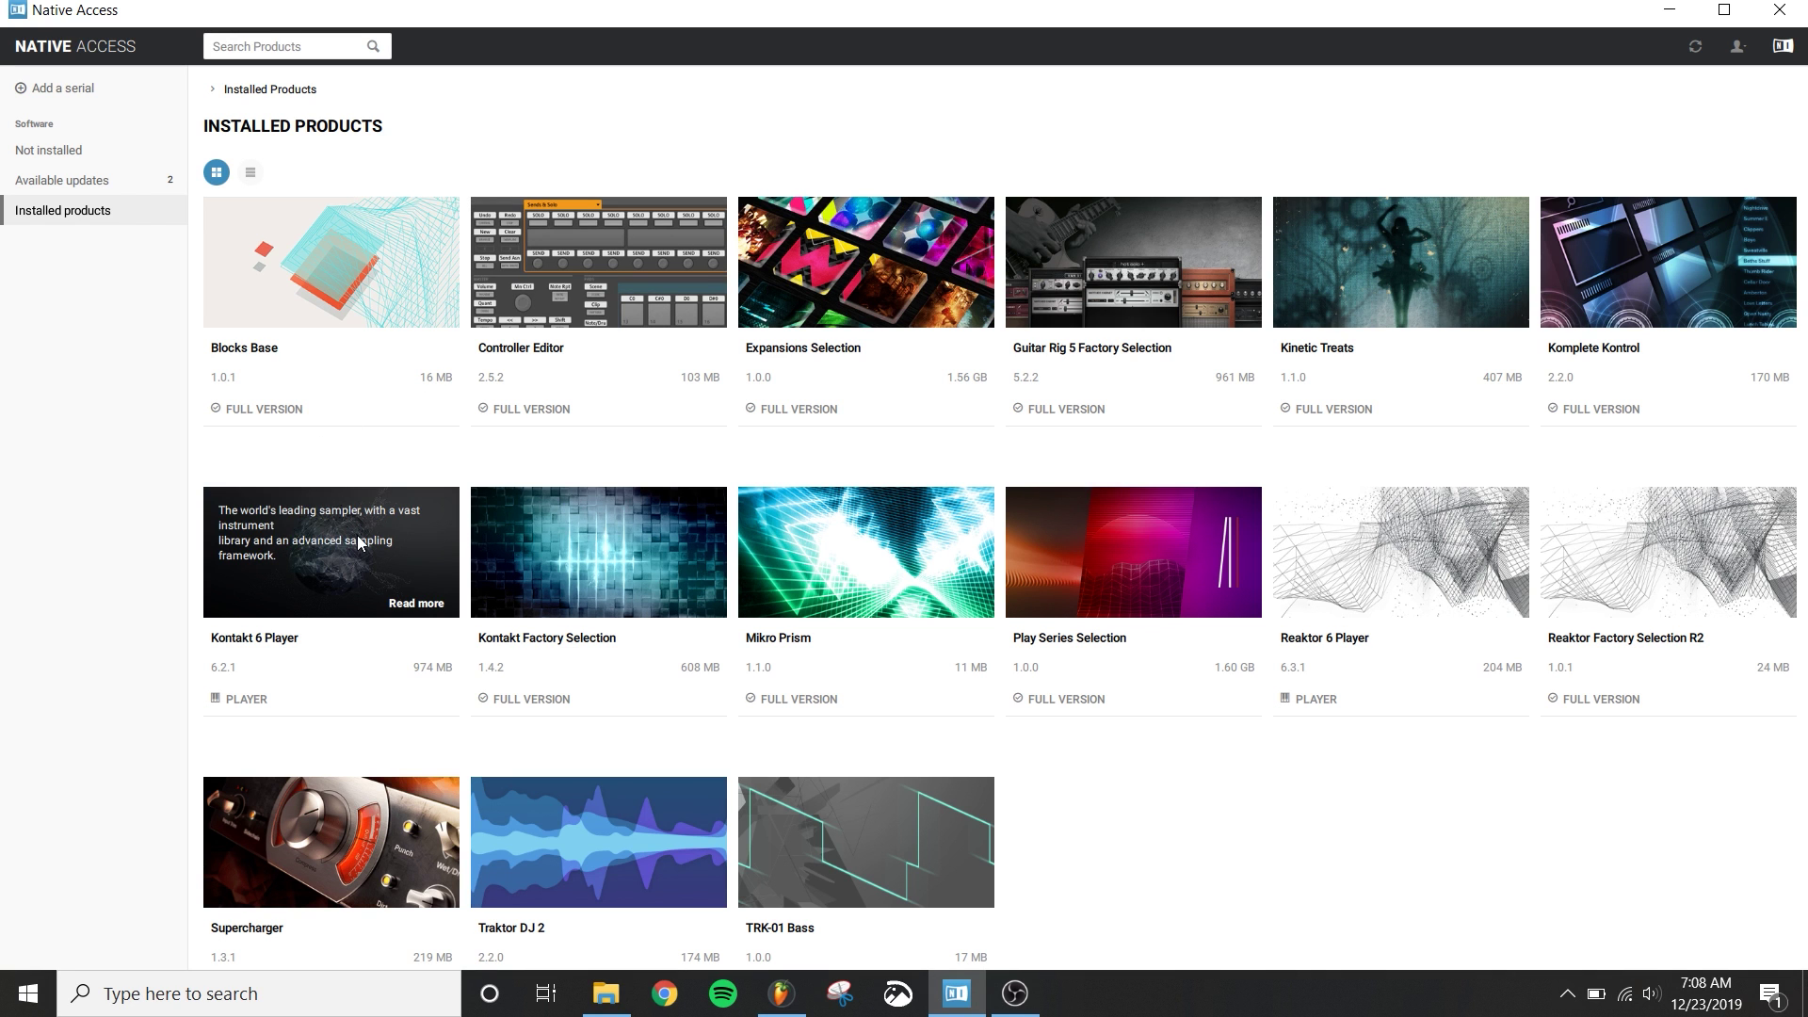
pyautogui.click(358, 535)
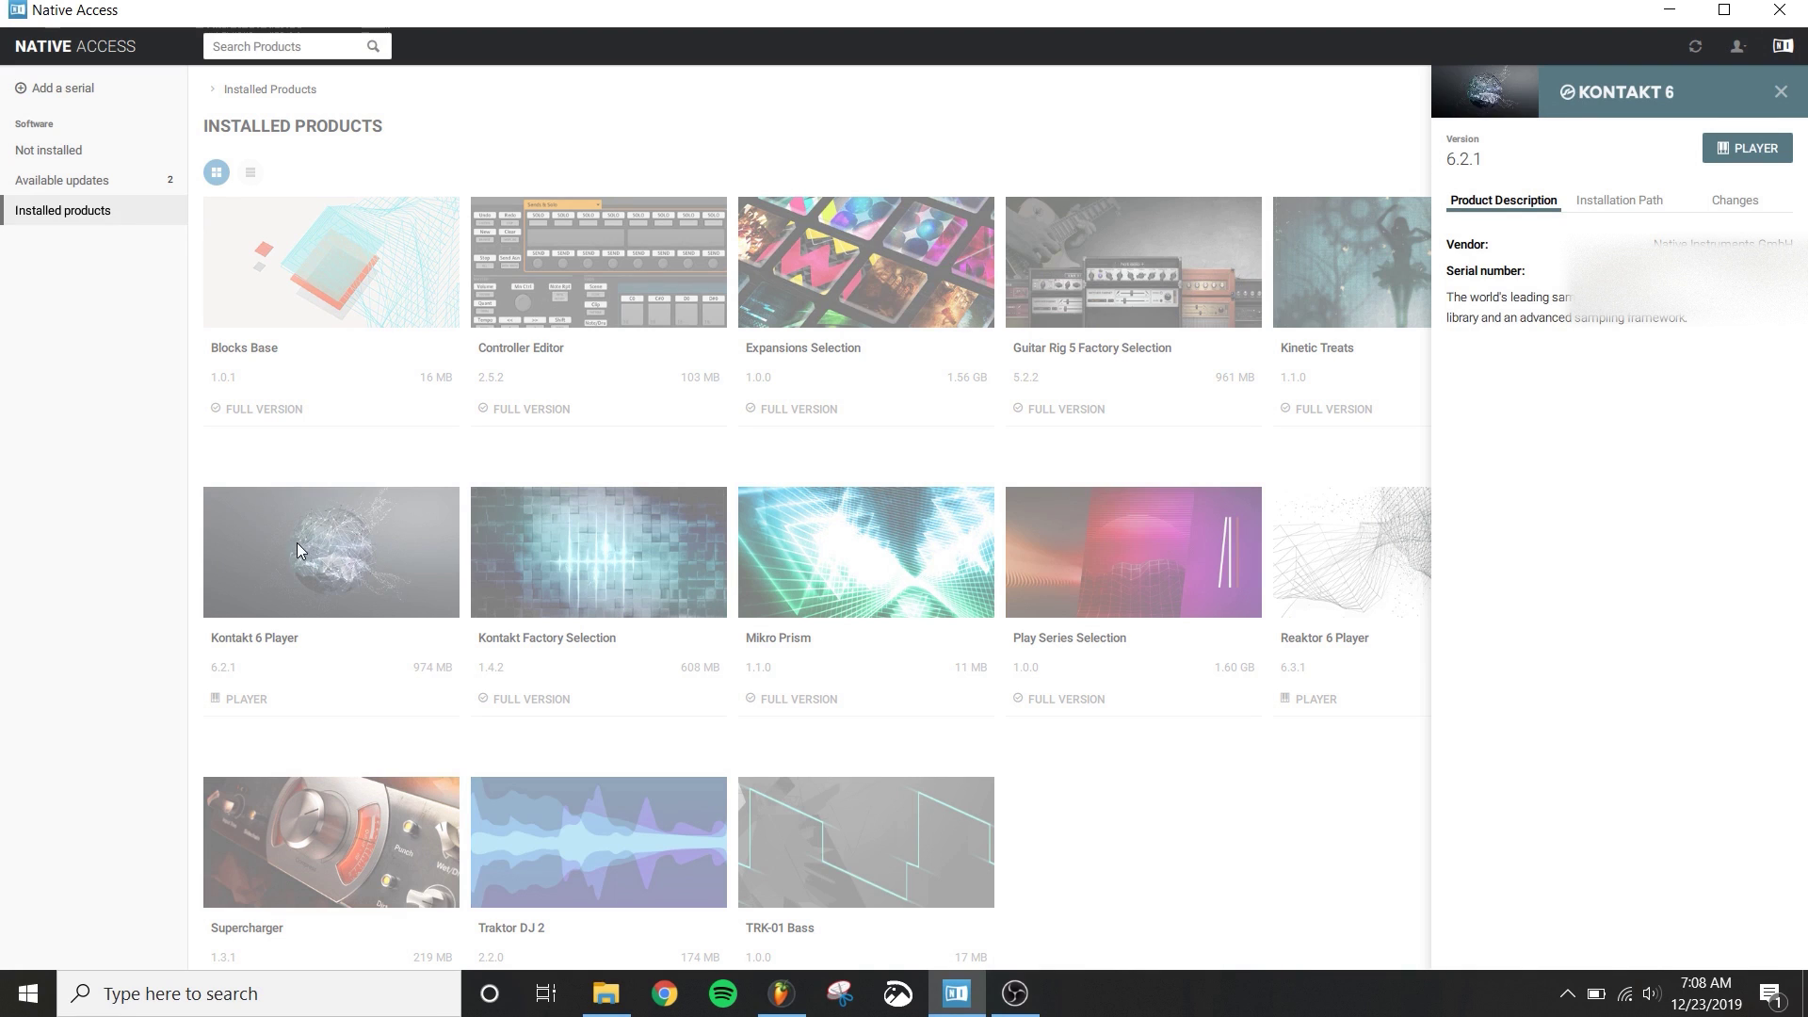
pyautogui.click(1604, 203)
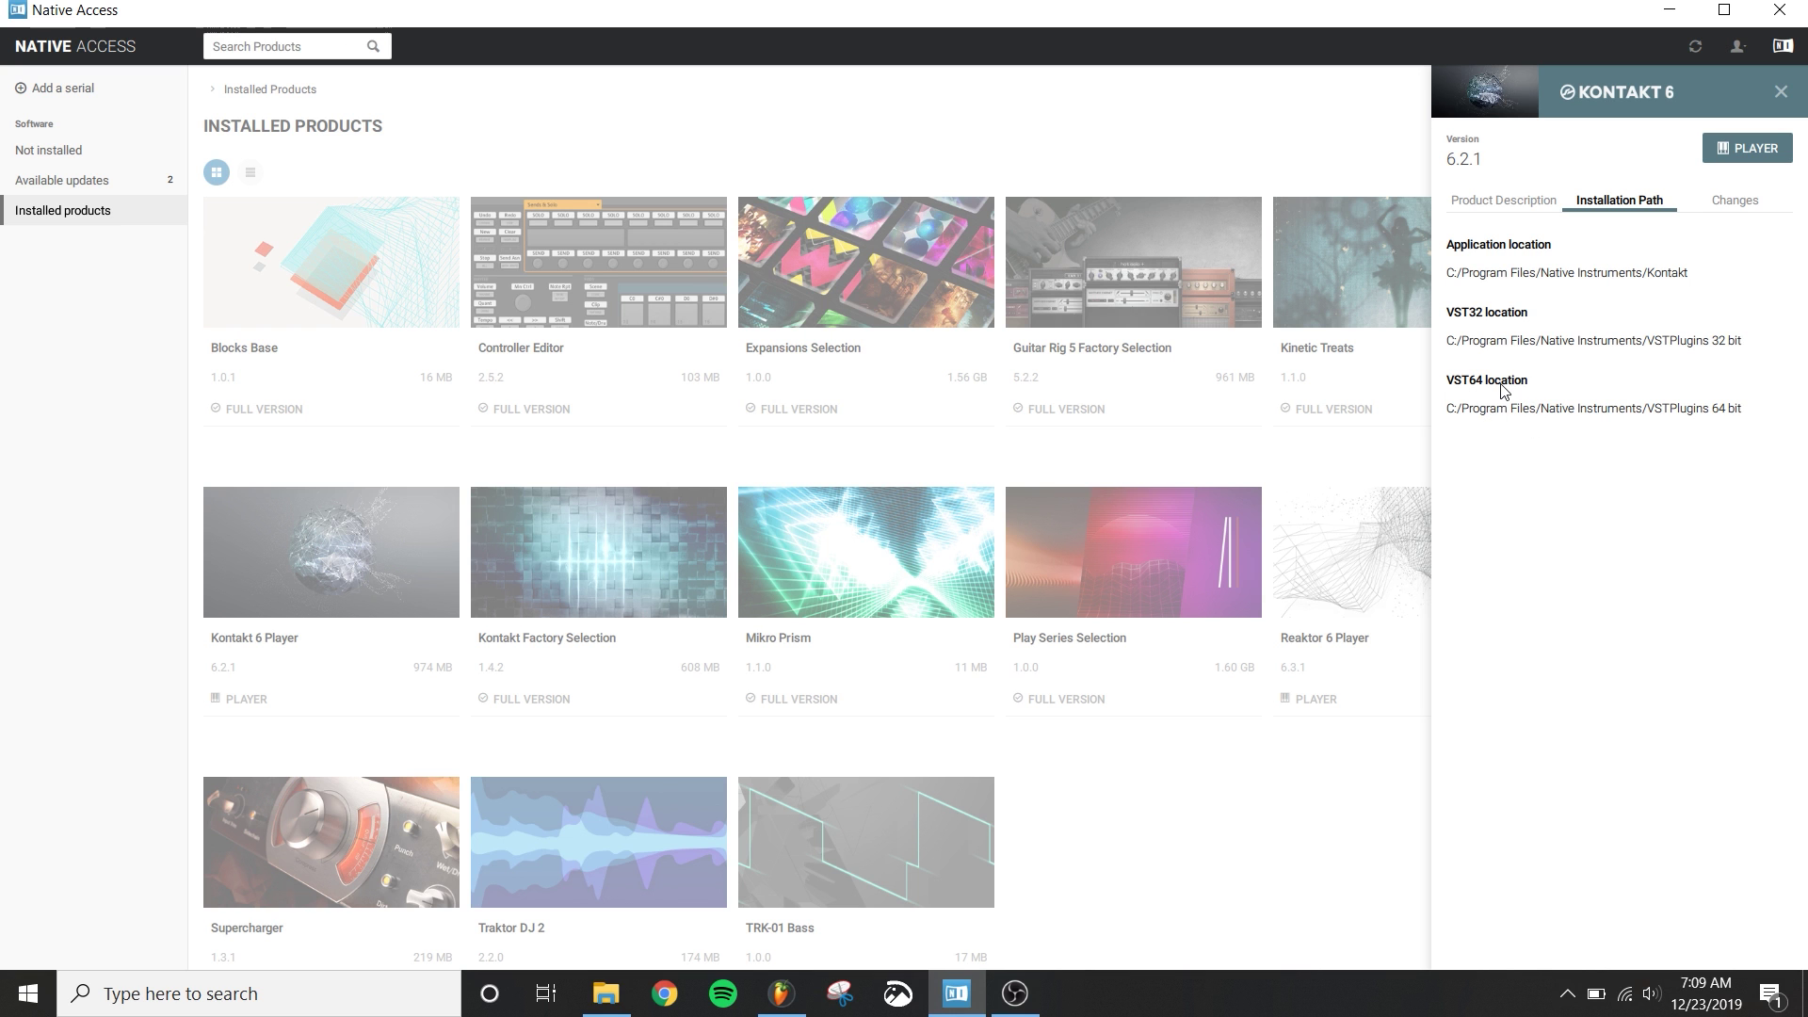
pyautogui.hotkey('alt', 'Tab')
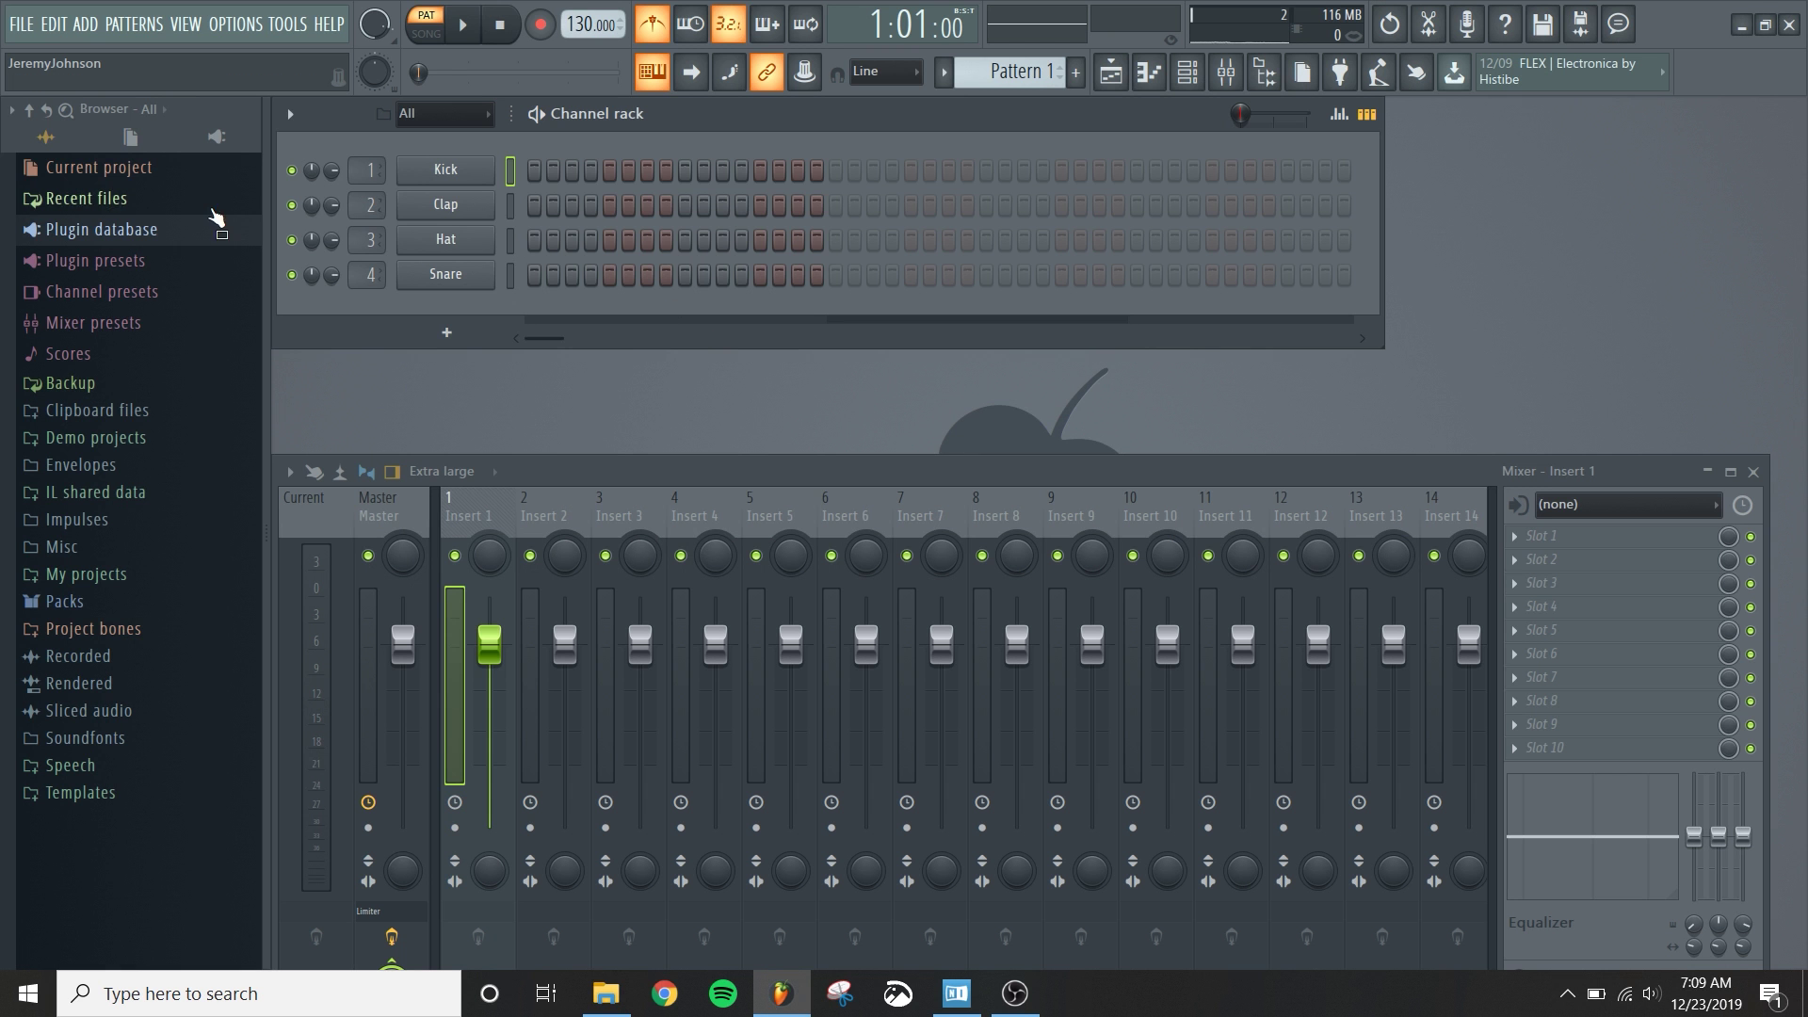
# Step: Open FL Studio's Plugin Manager from the Plugin database context menu
pyautogui.rightClick(121, 236)
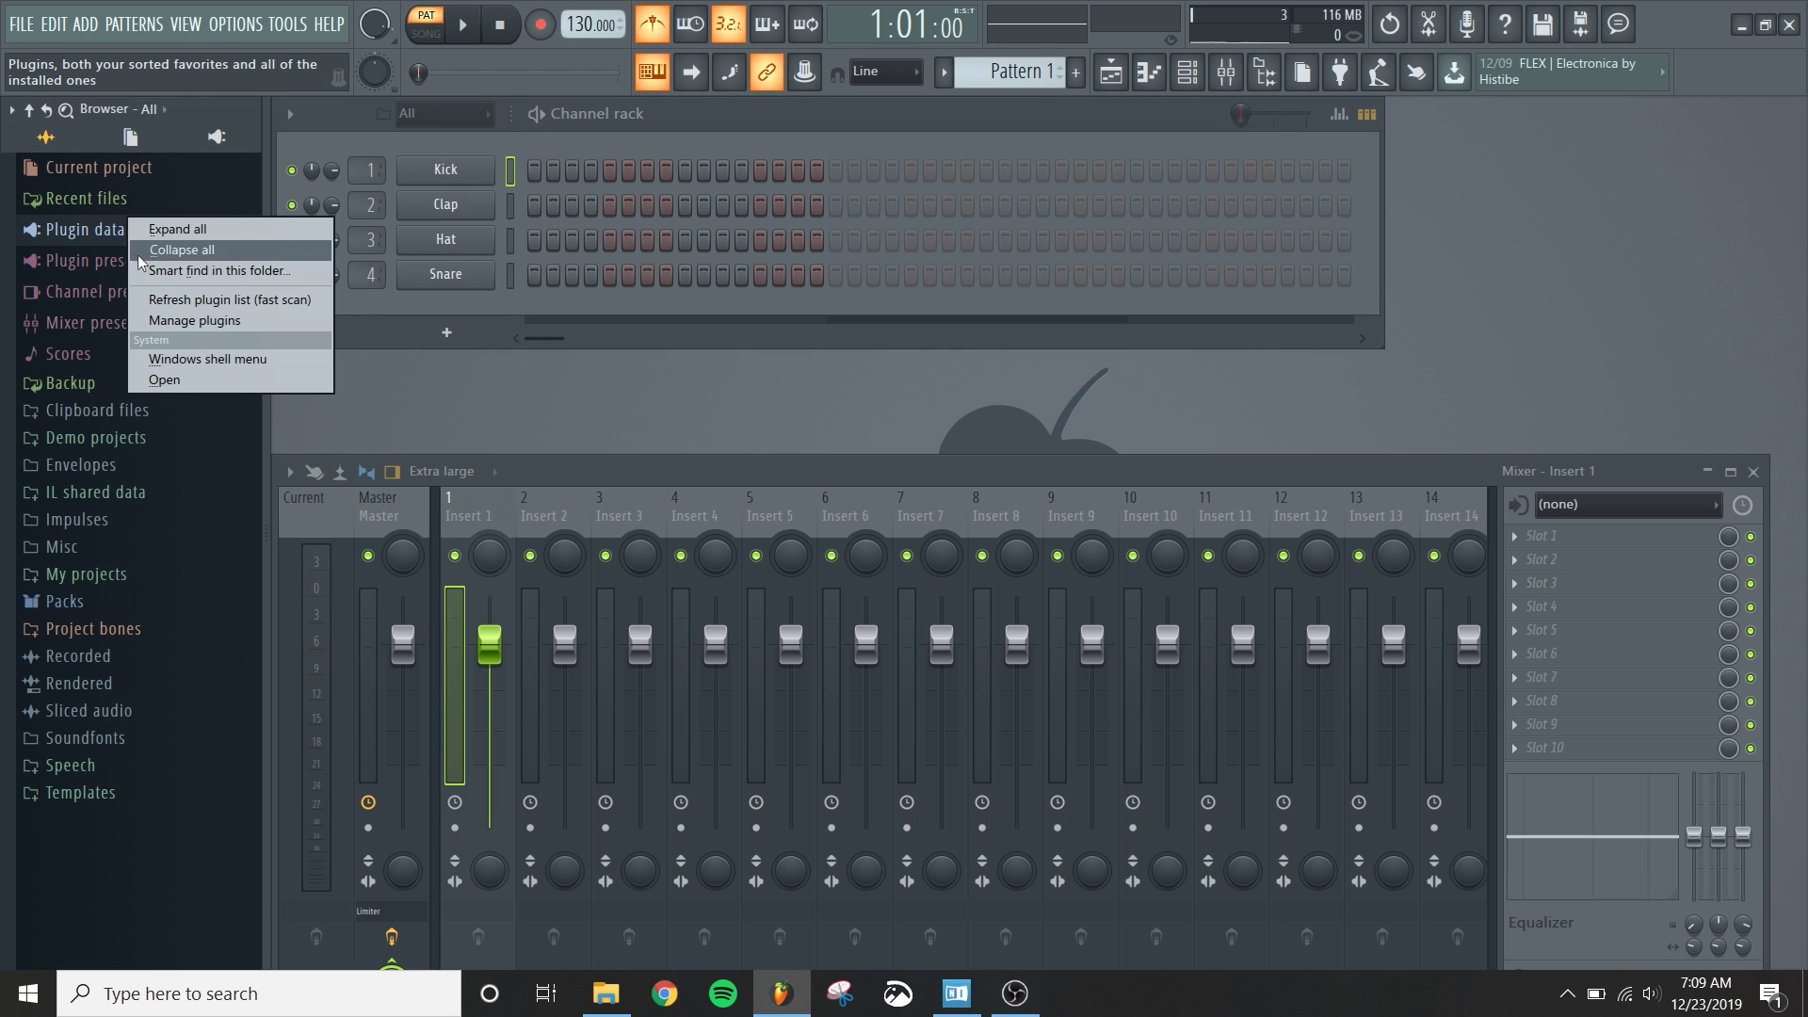
pyautogui.click(170, 322)
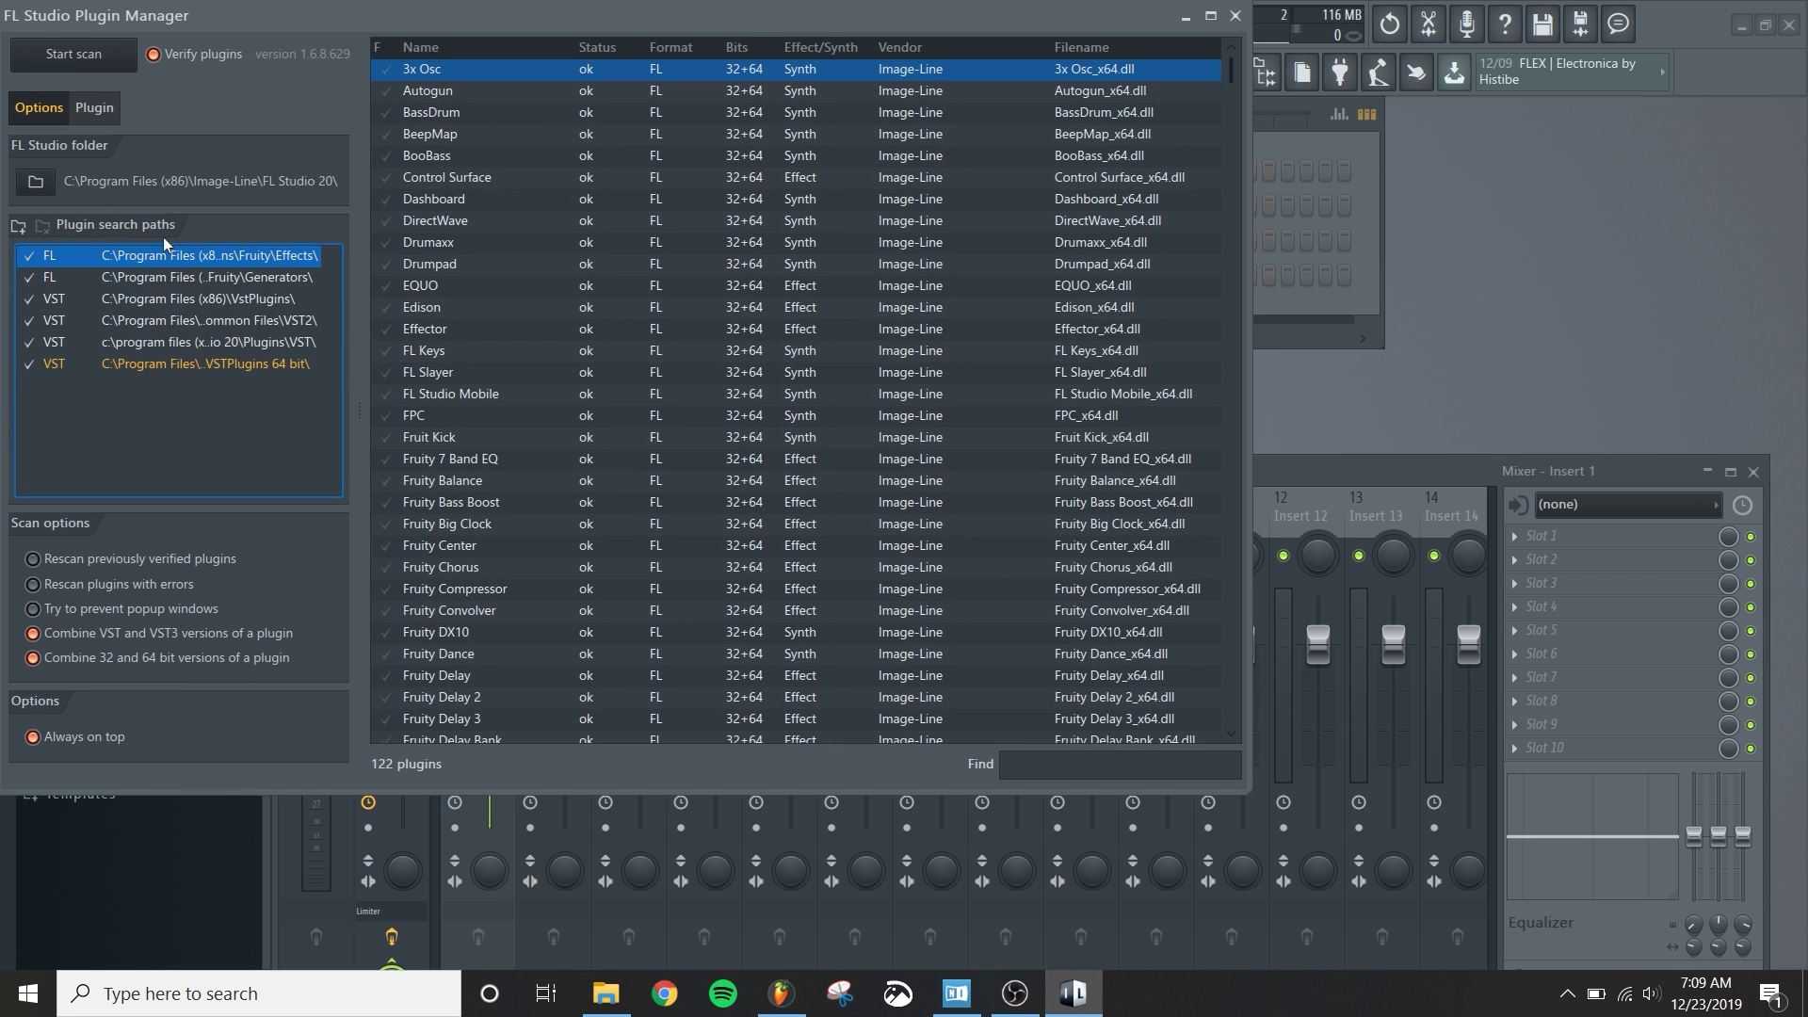
# Step: Add C:\Program Files\Native Instruments\VSTPlugins 64 bit as a plugin search path
pyautogui.click(20, 227)
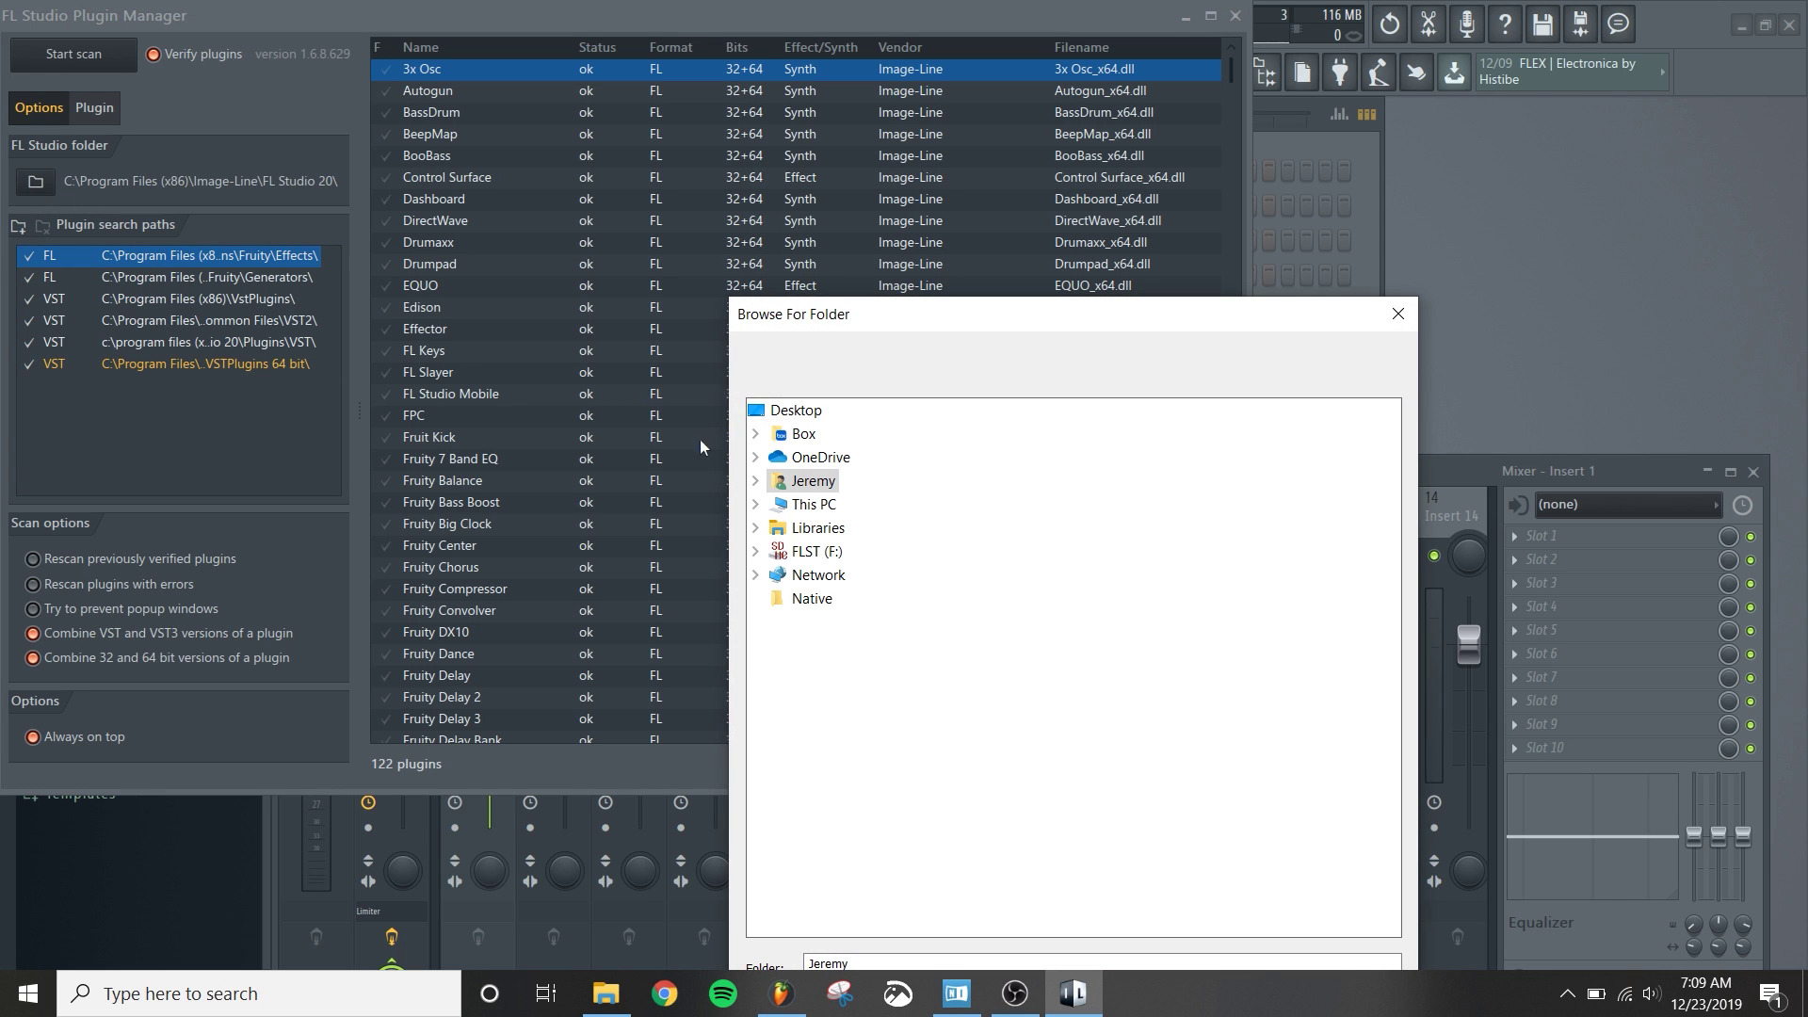
pyautogui.click(756, 505)
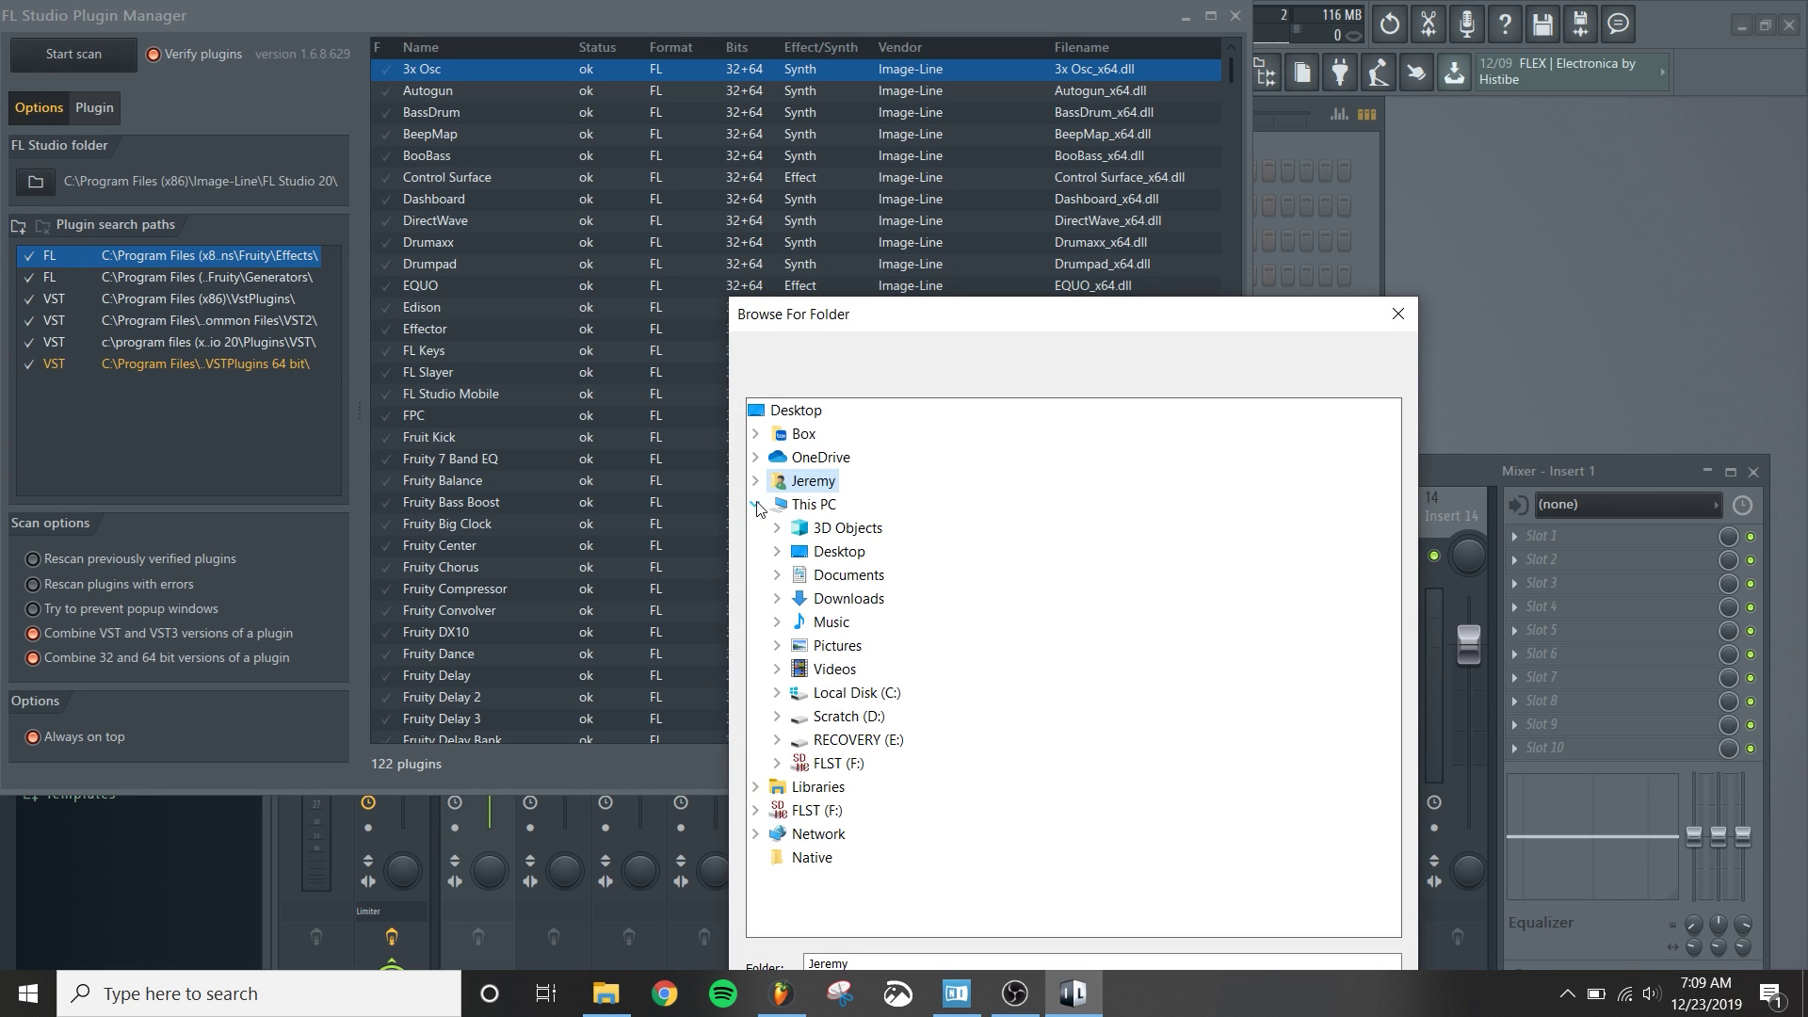
pyautogui.click(777, 693)
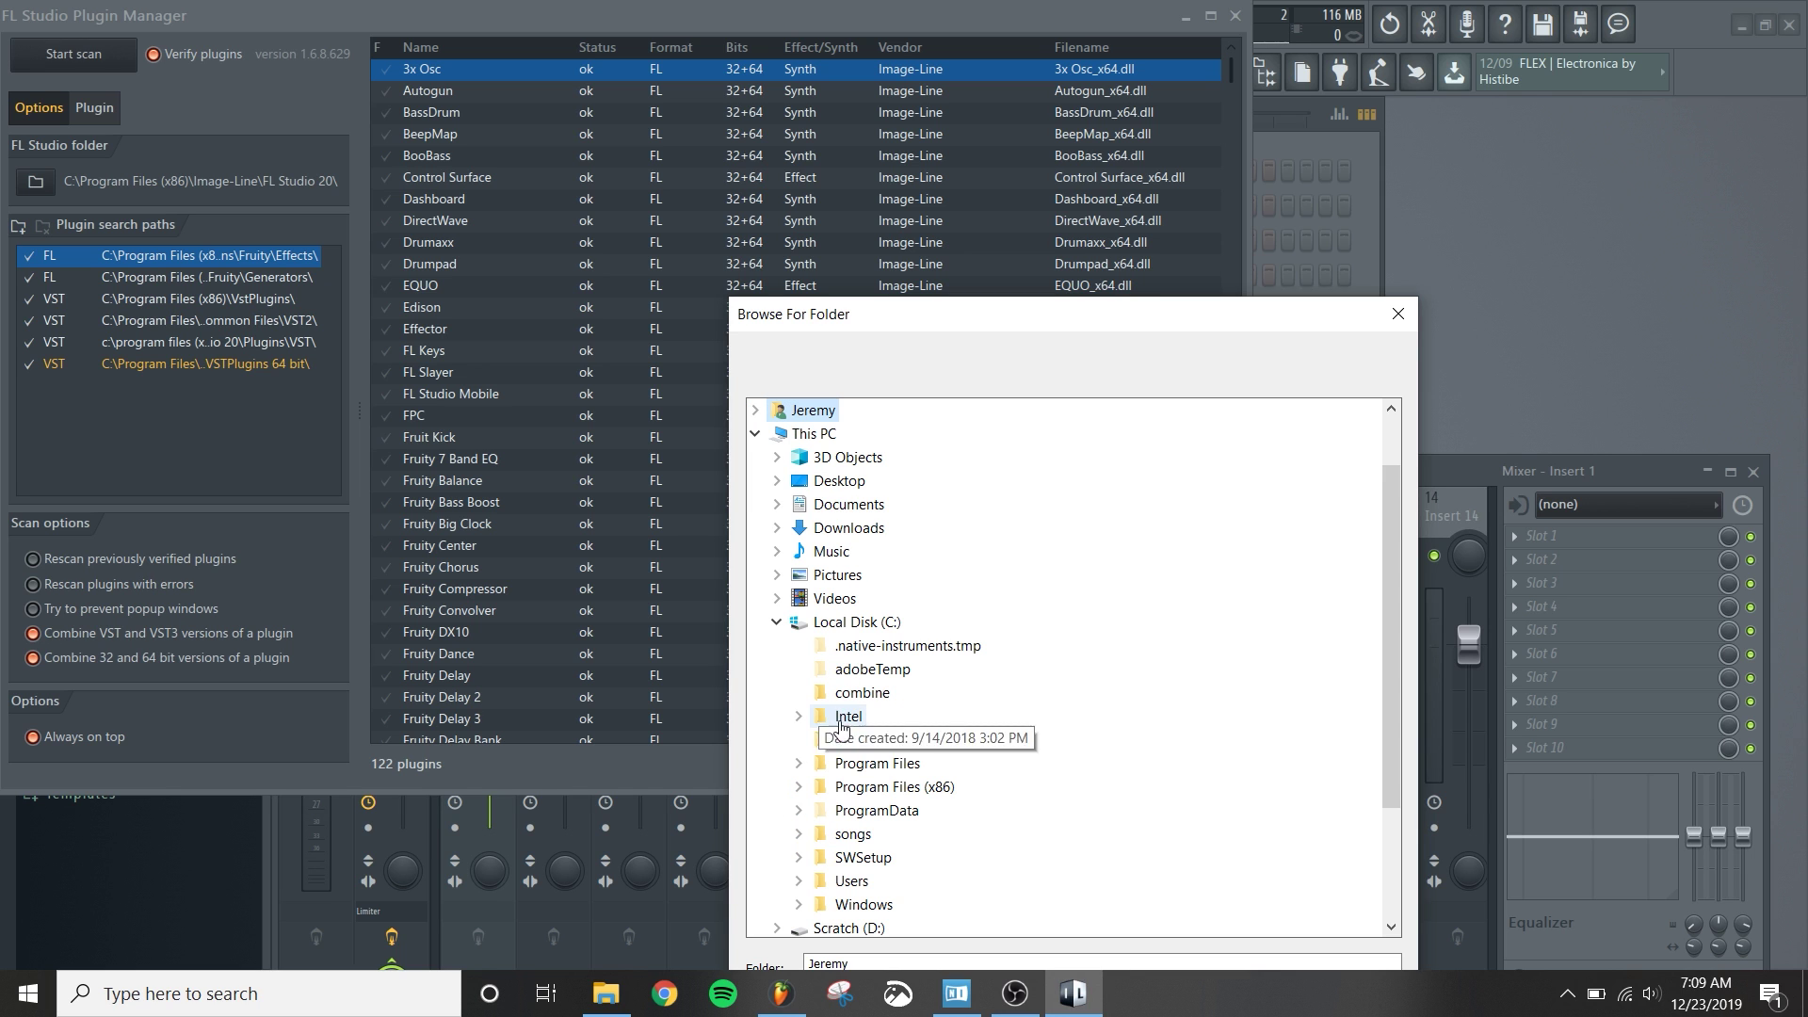
pyautogui.click(799, 764)
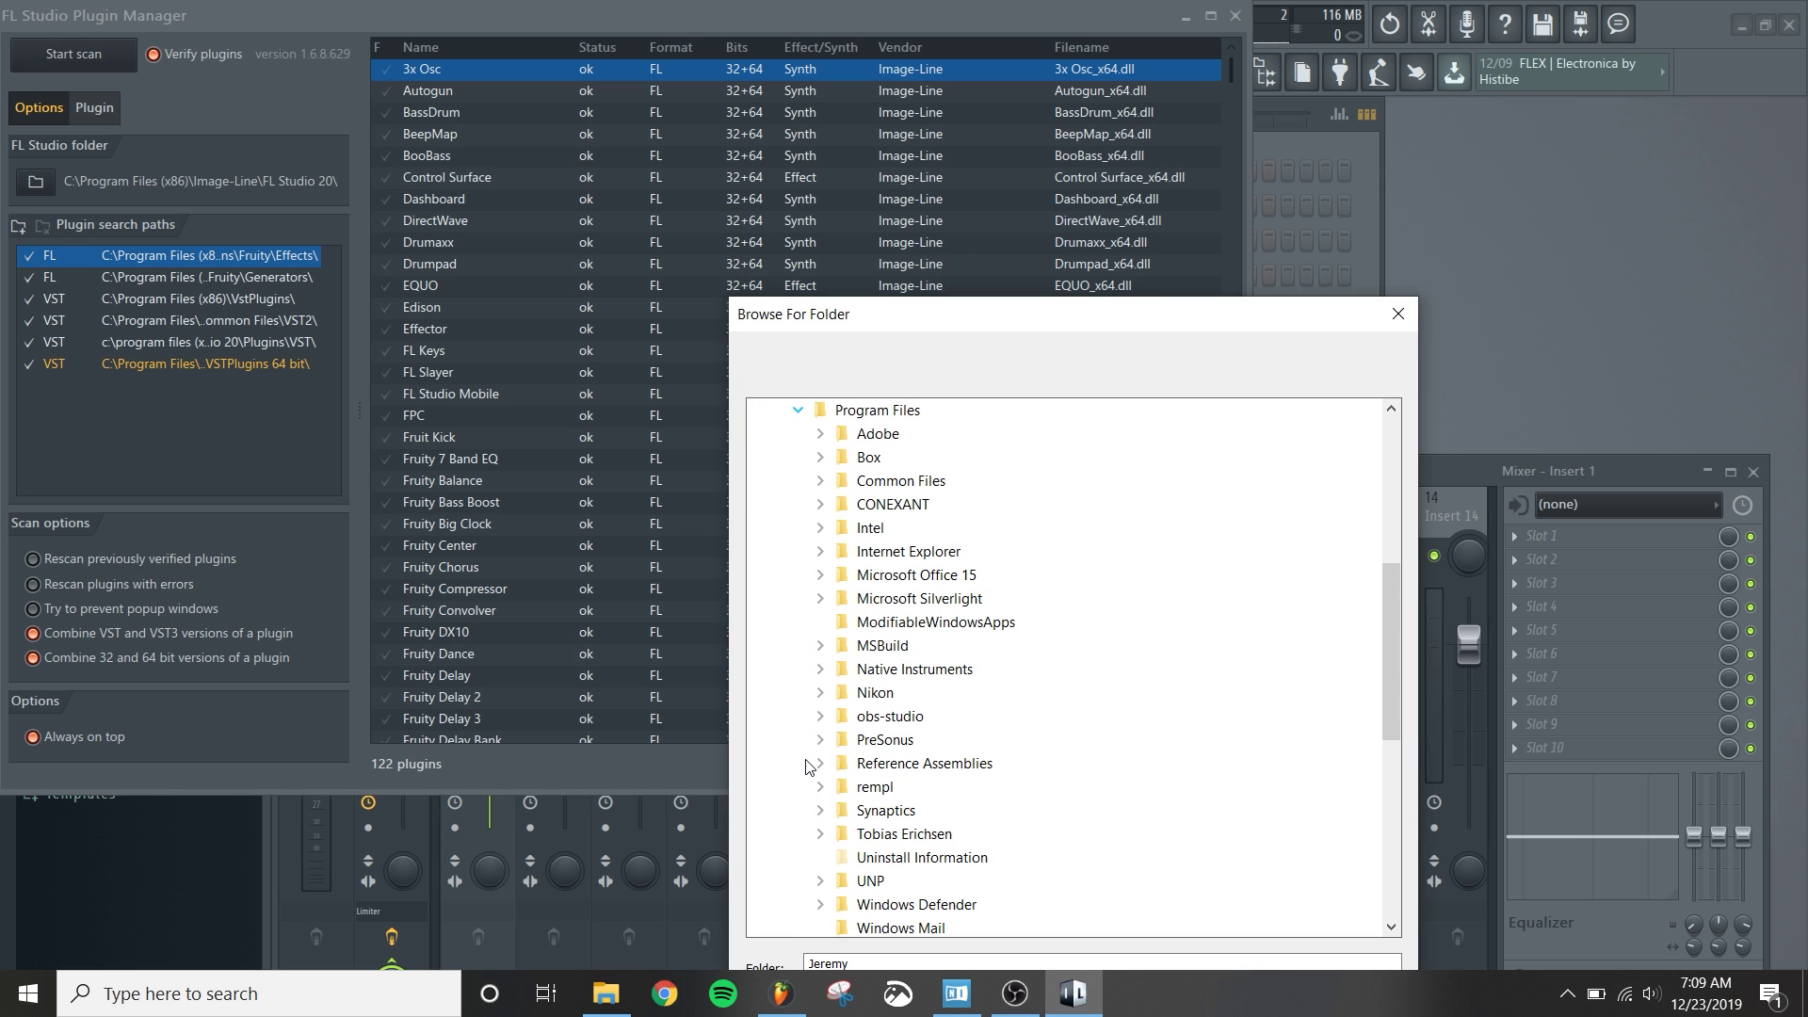
pyautogui.click(821, 670)
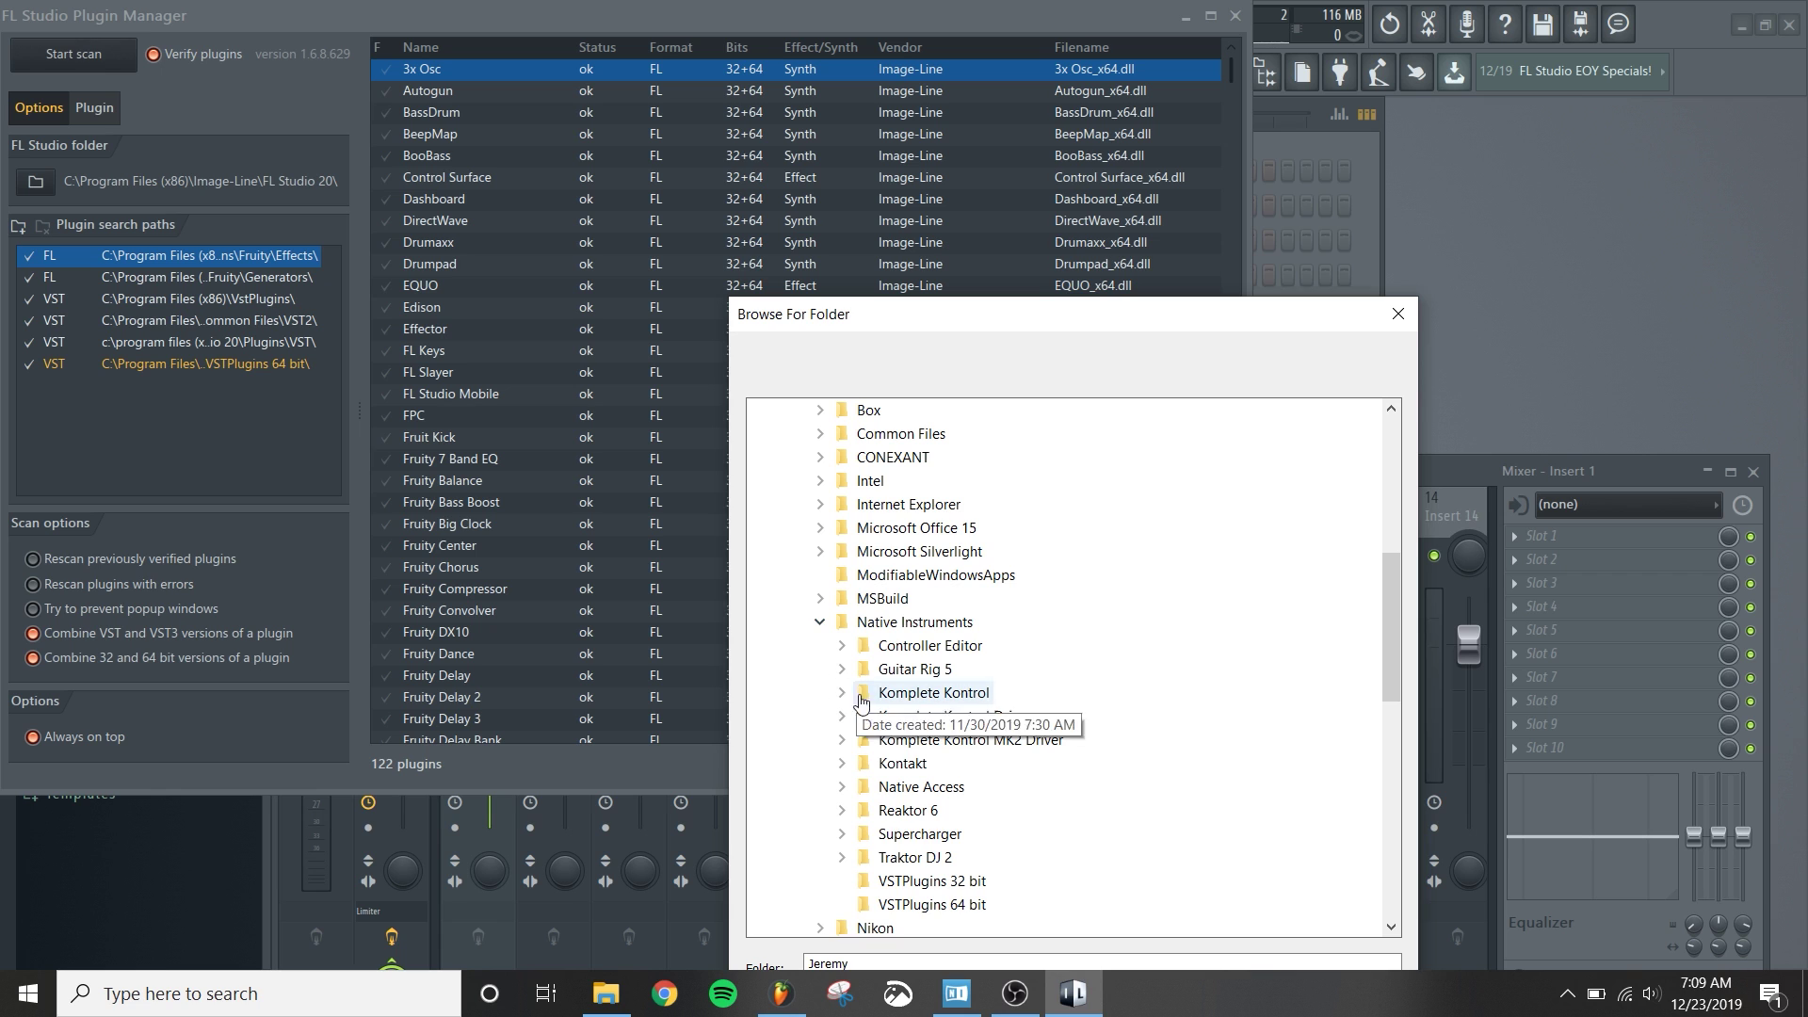
pyautogui.click(959, 905)
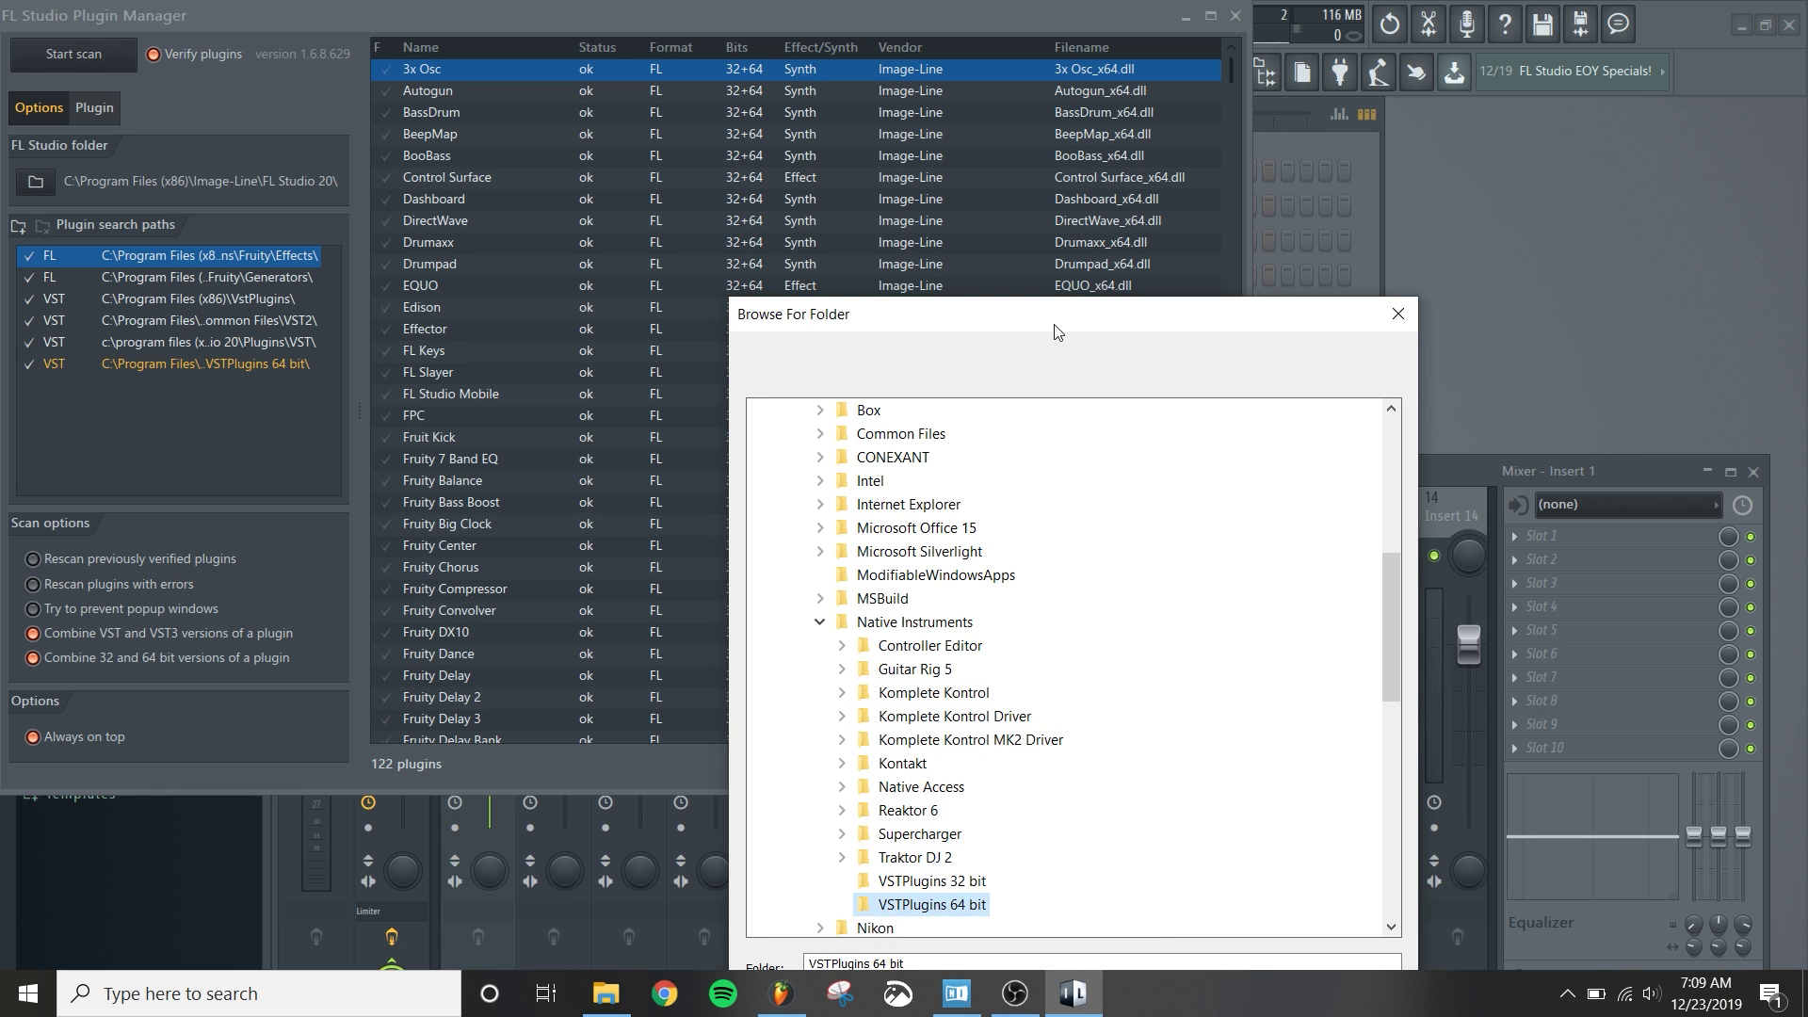
pyautogui.moveTo(1056, 326); pyautogui.dragTo(941, 123)
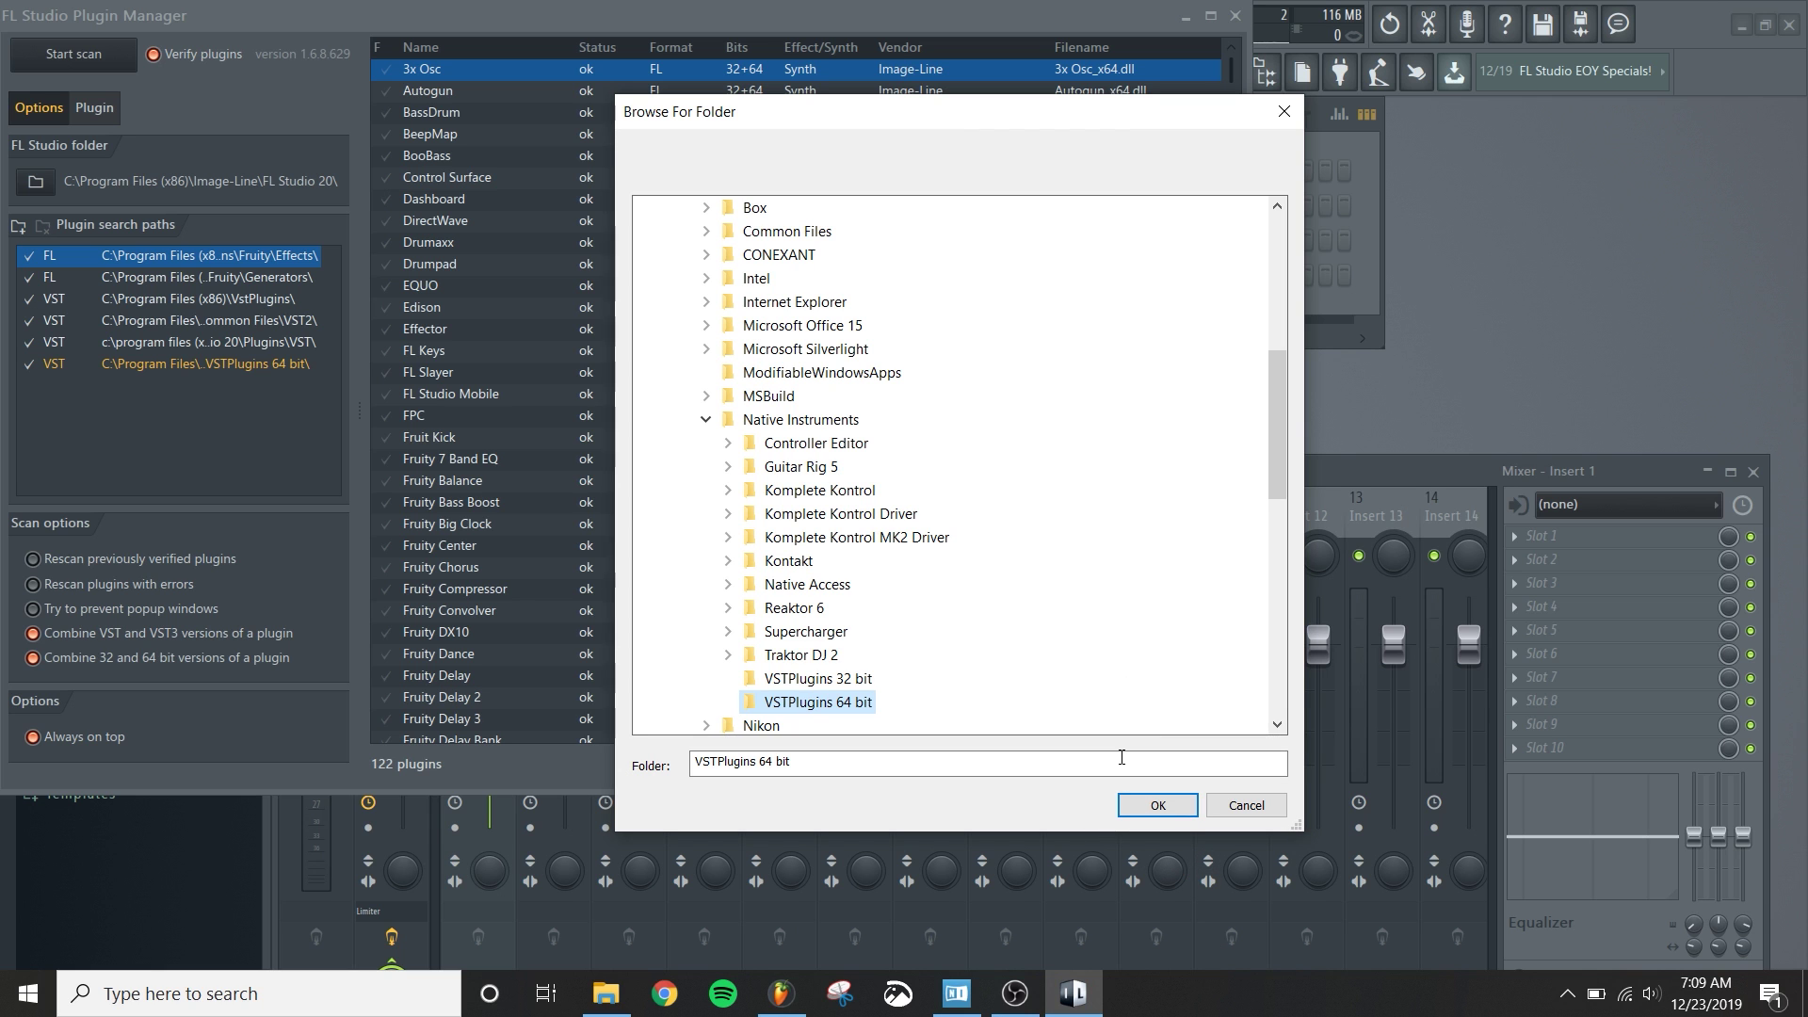
pyautogui.click(1217, 799)
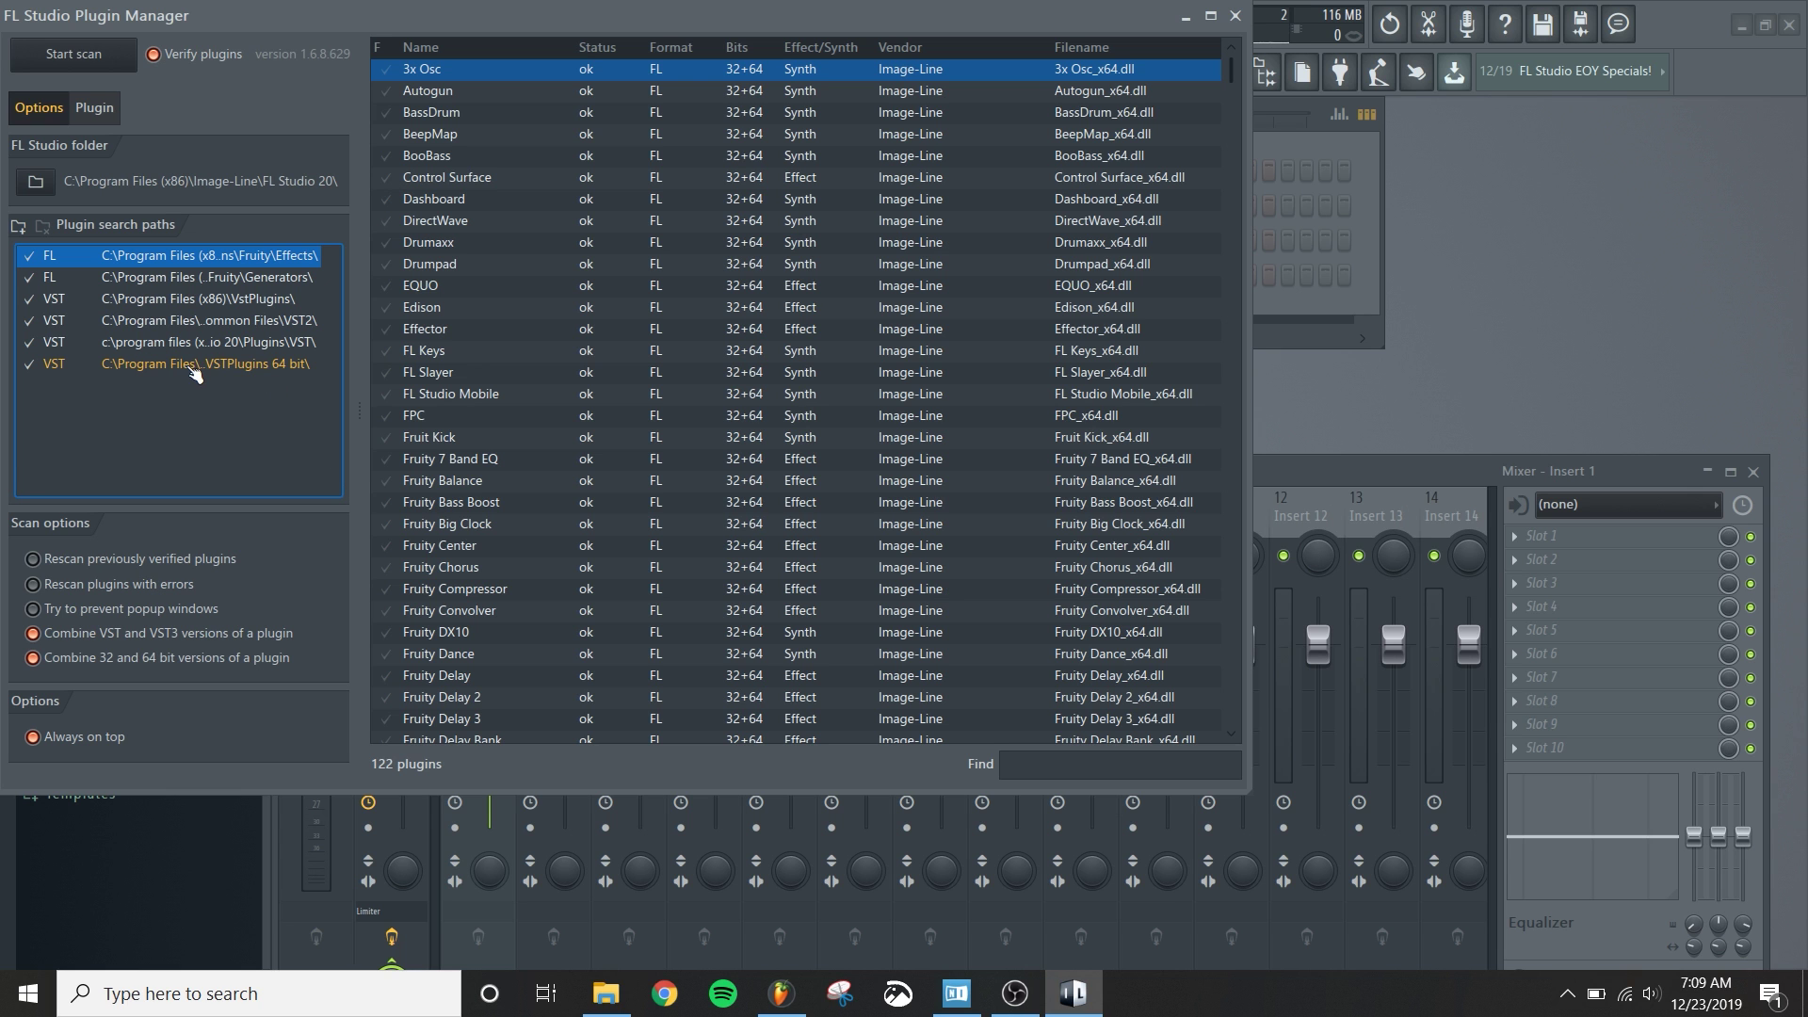
# Step: Scan for plugins, check the Native Instruments VSTs like Kontakt are found, then close the Plugin Manager
pyautogui.click(104, 53)
pyautogui.scroll(-15, 610, 589)
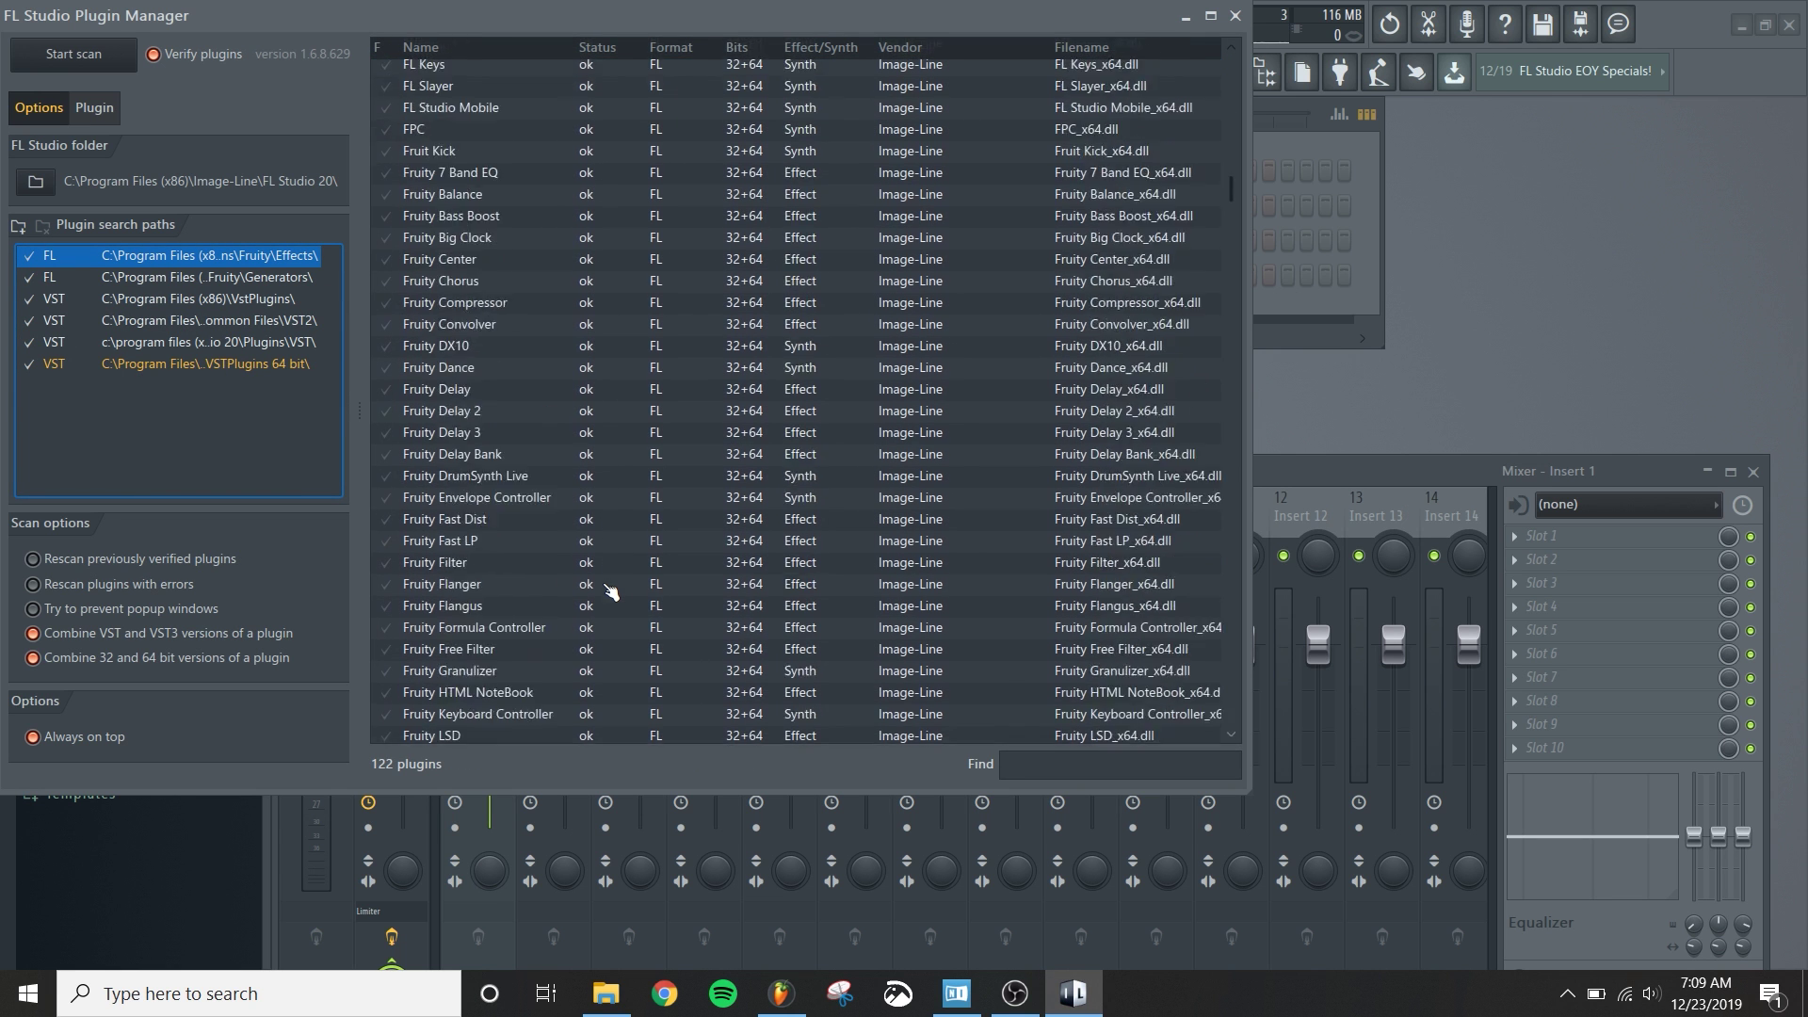
pyautogui.scroll(-9, 611, 586)
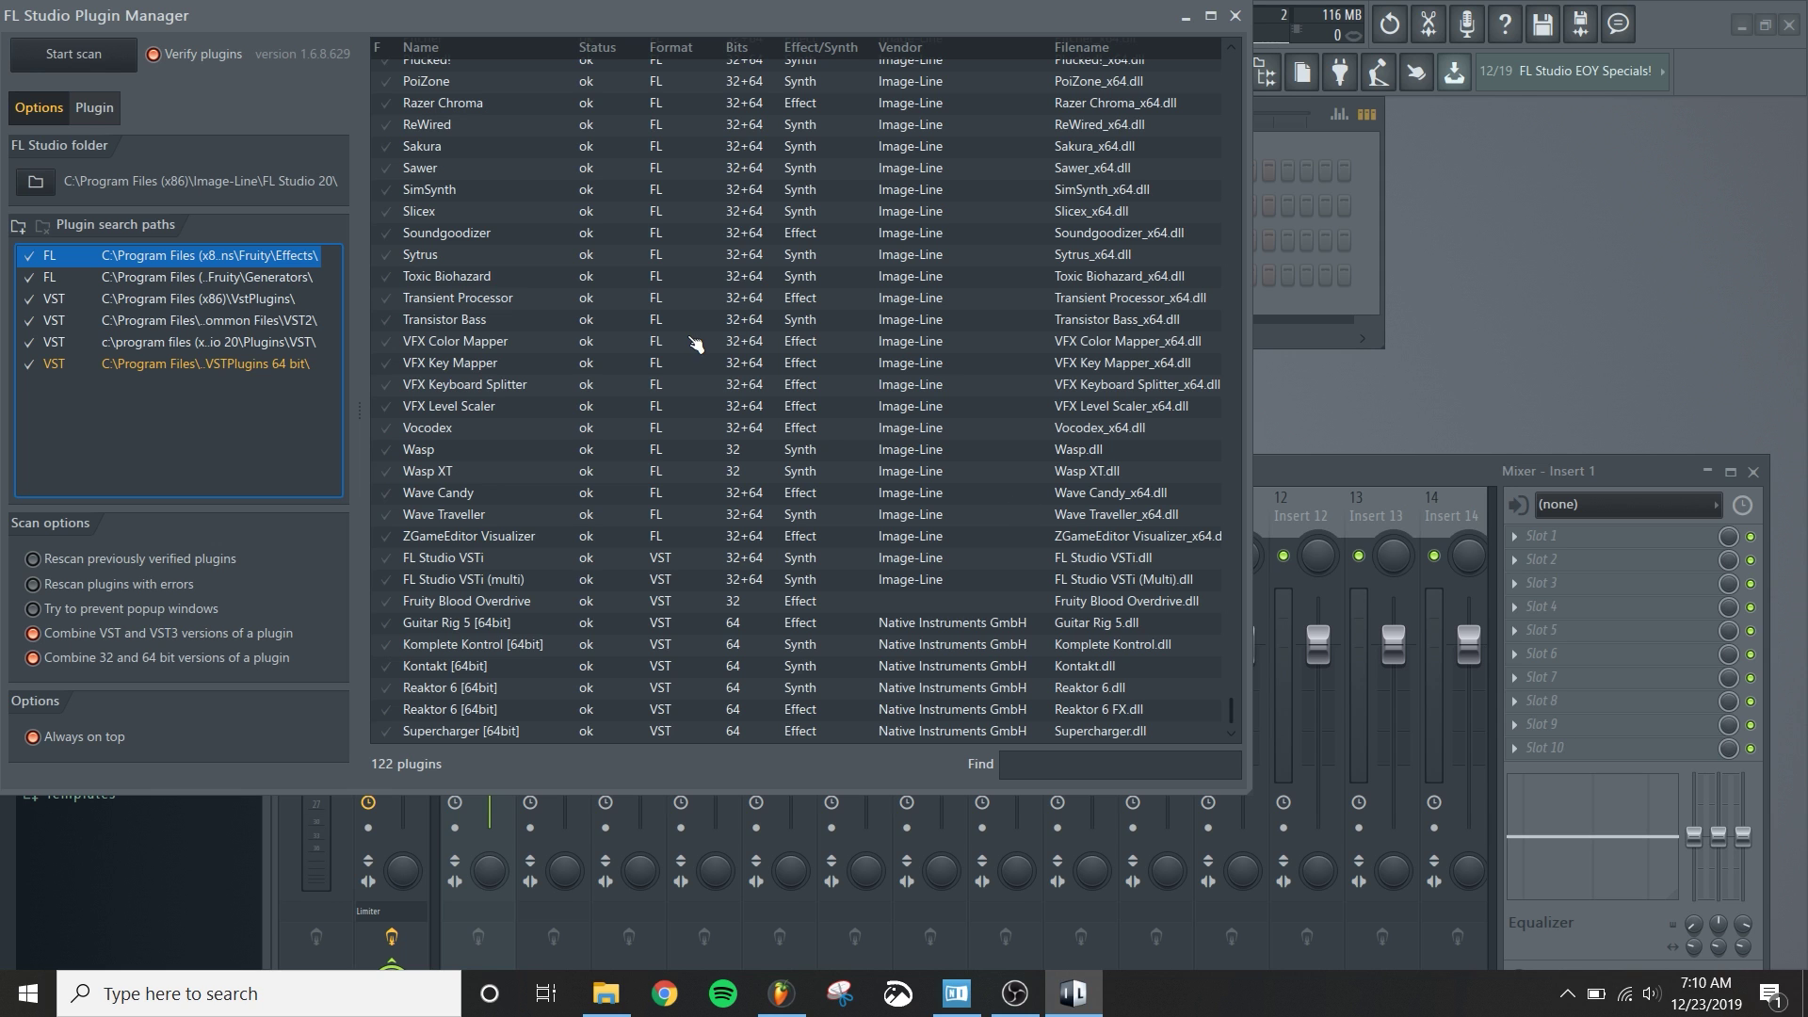
pyautogui.click(1235, 16)
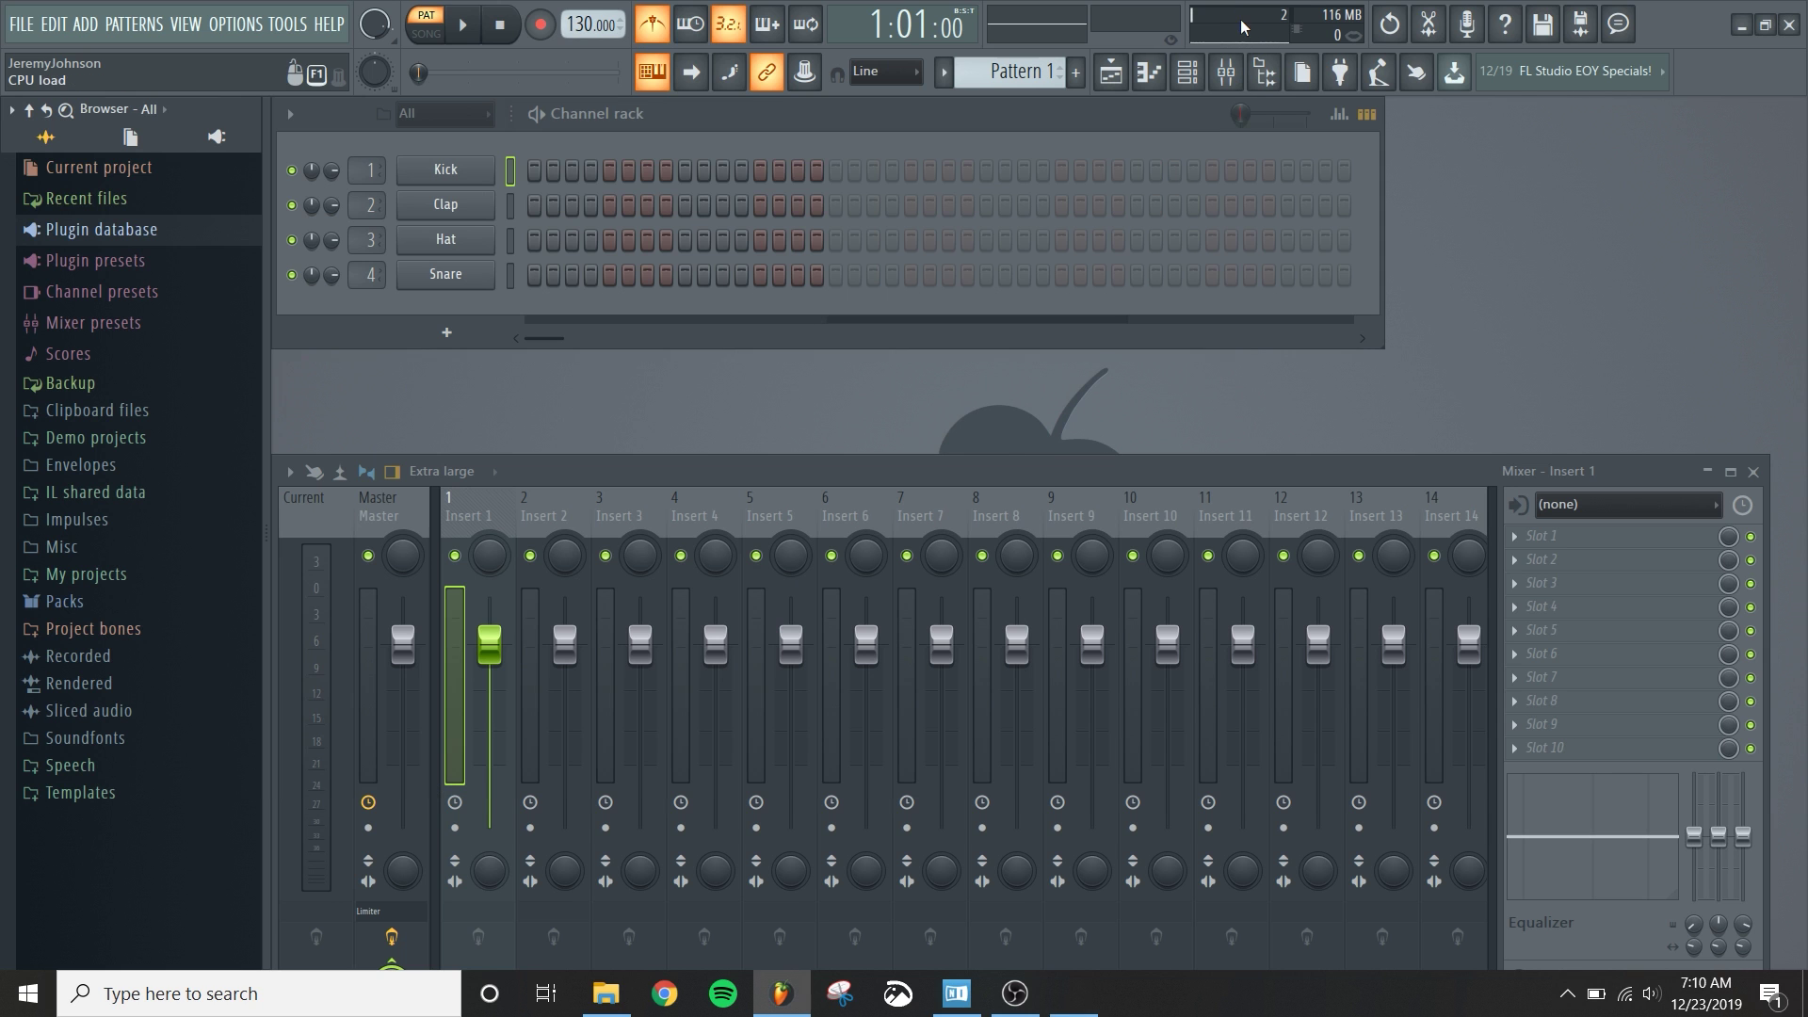
# Step: Load Kontakt [64bit] from Plugin database > Installed > Generators > VST as a new channel
pyautogui.click(93, 231)
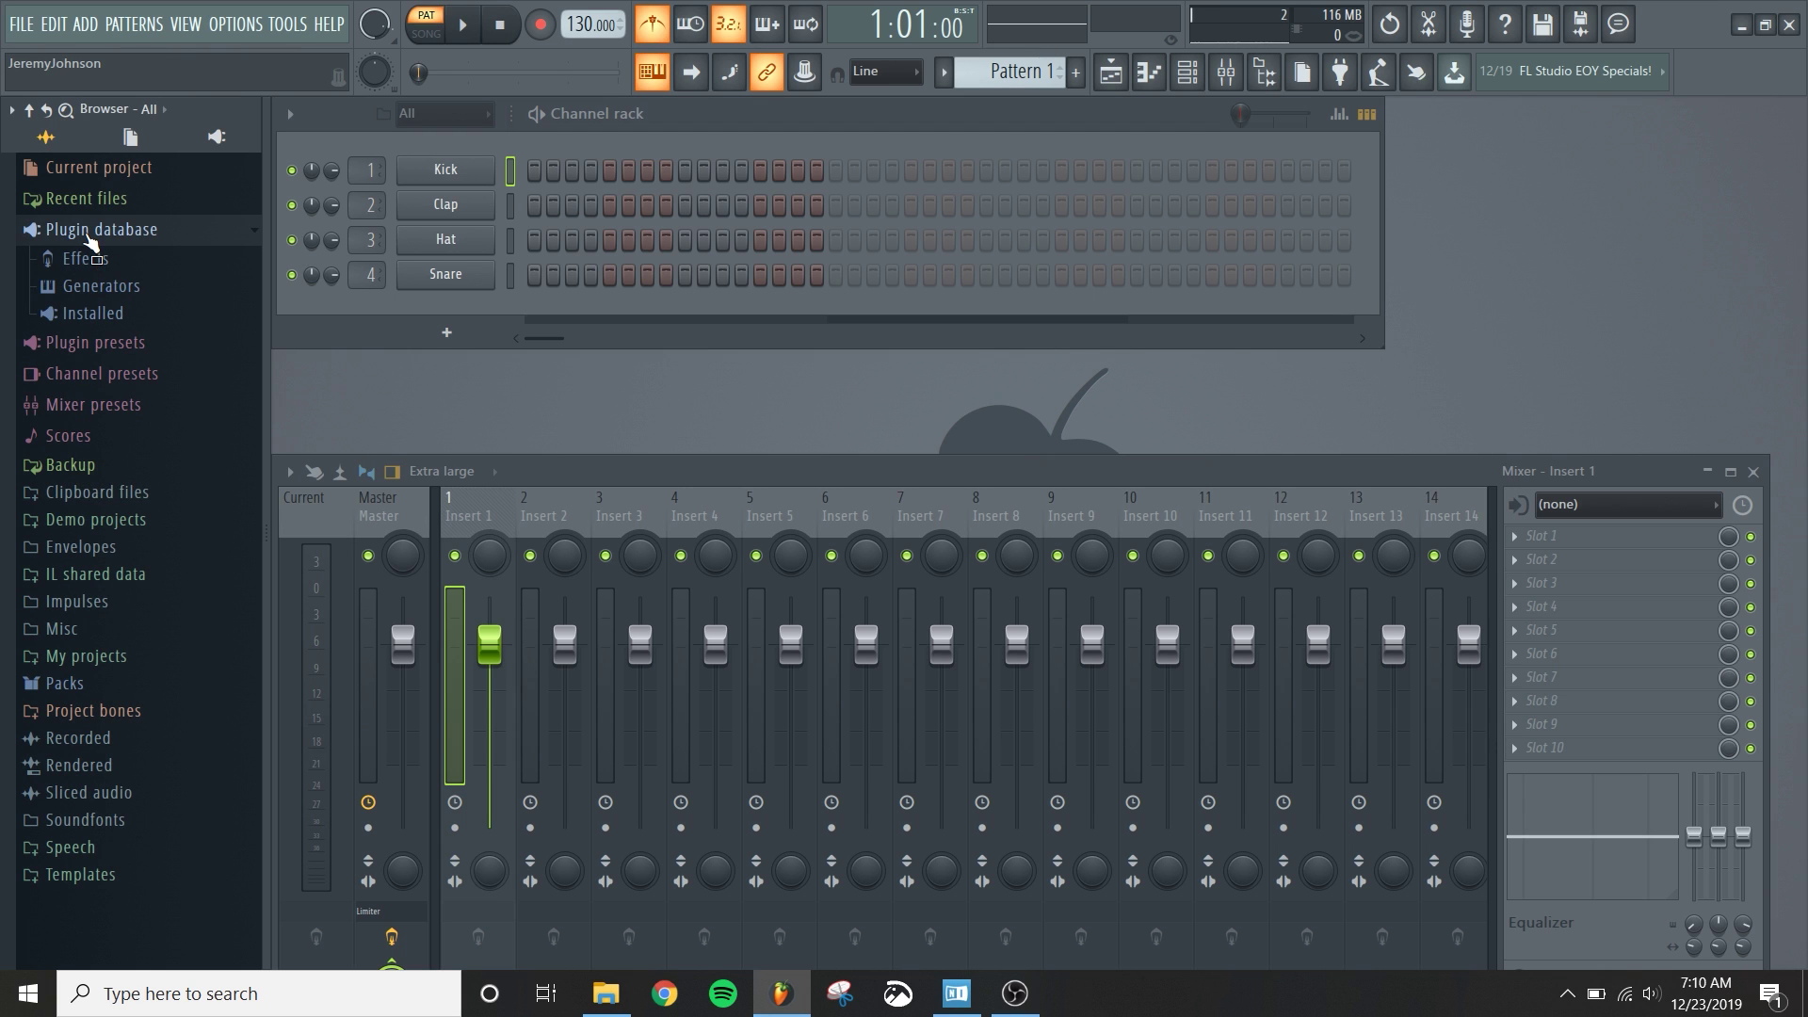
pyautogui.click(95, 315)
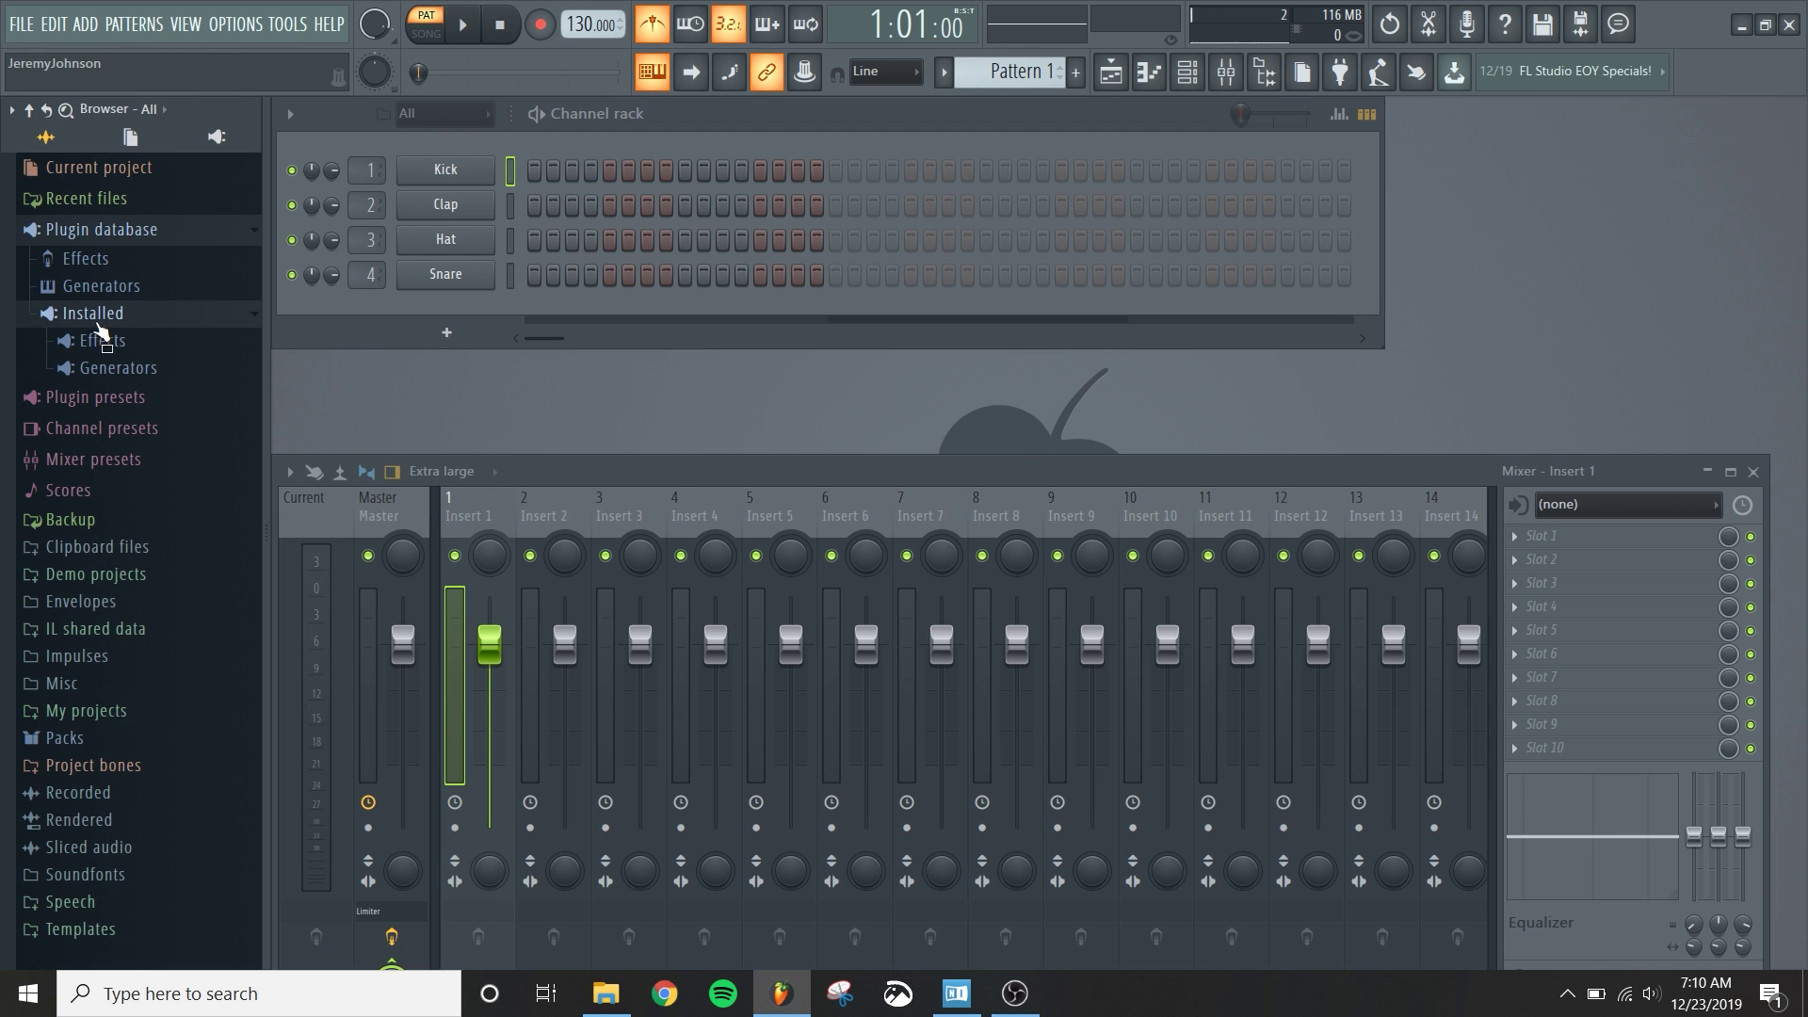
pyautogui.click(111, 369)
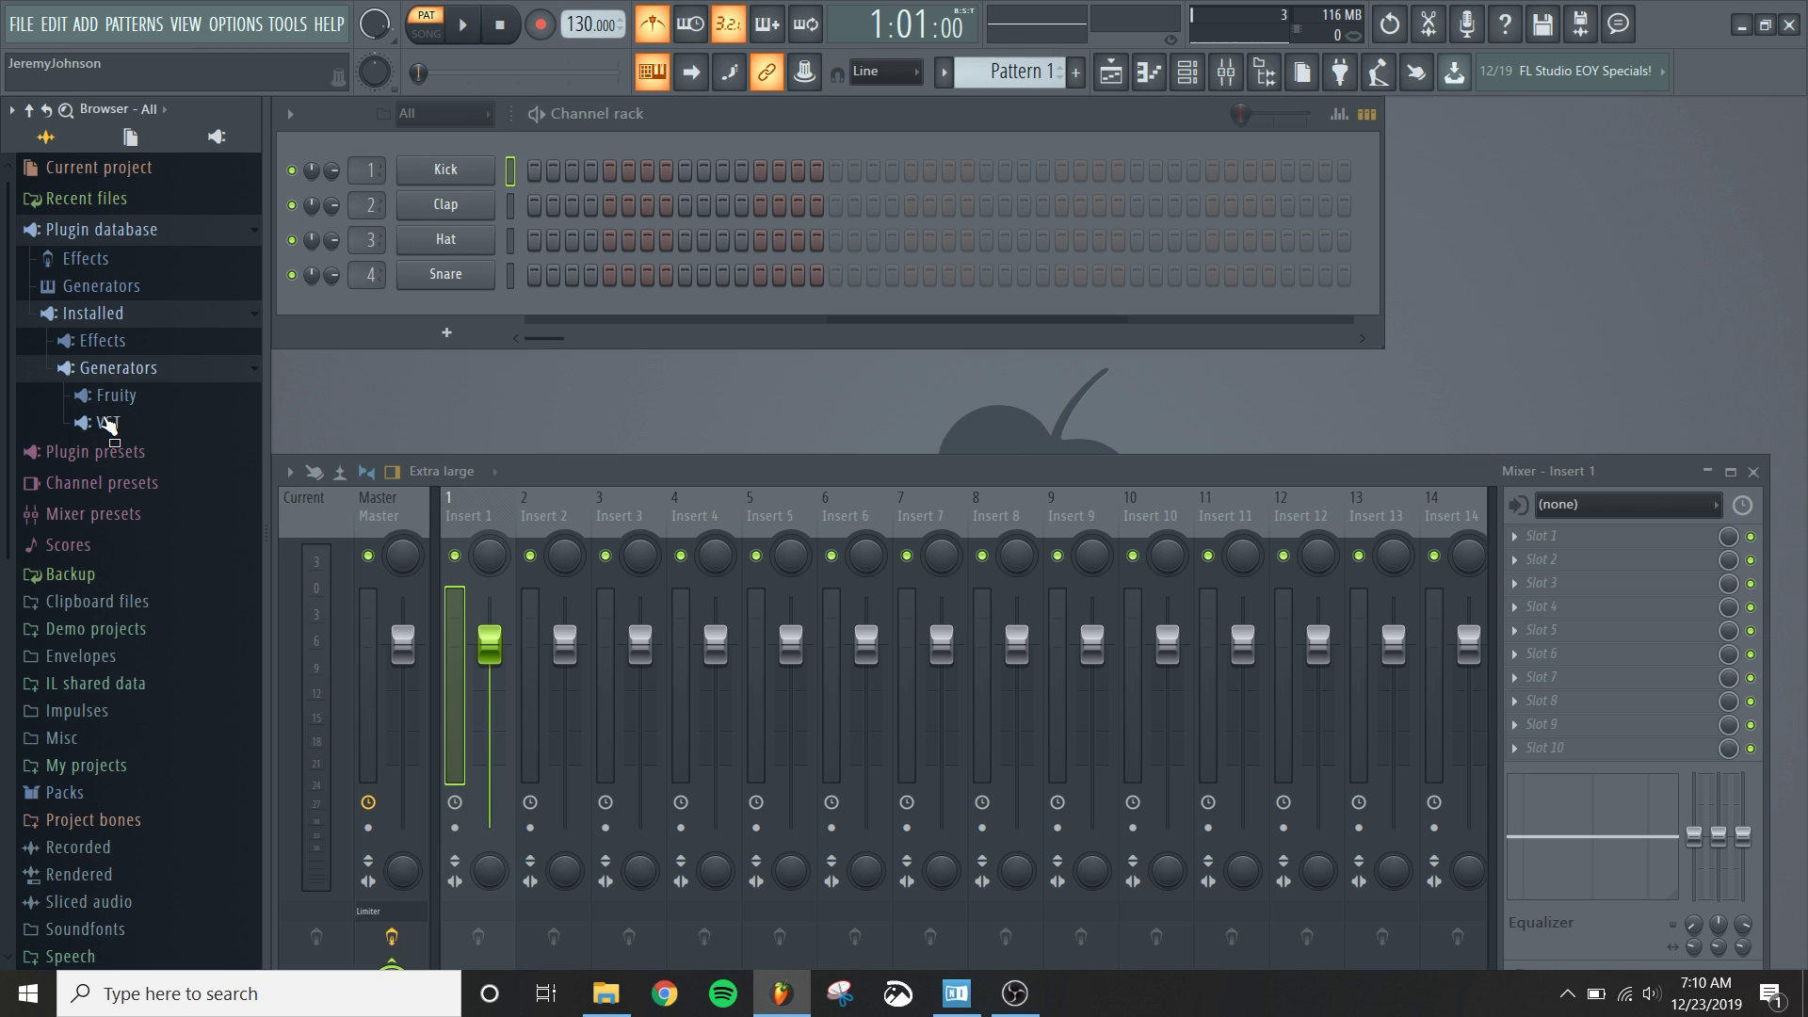
pyautogui.click(109, 423)
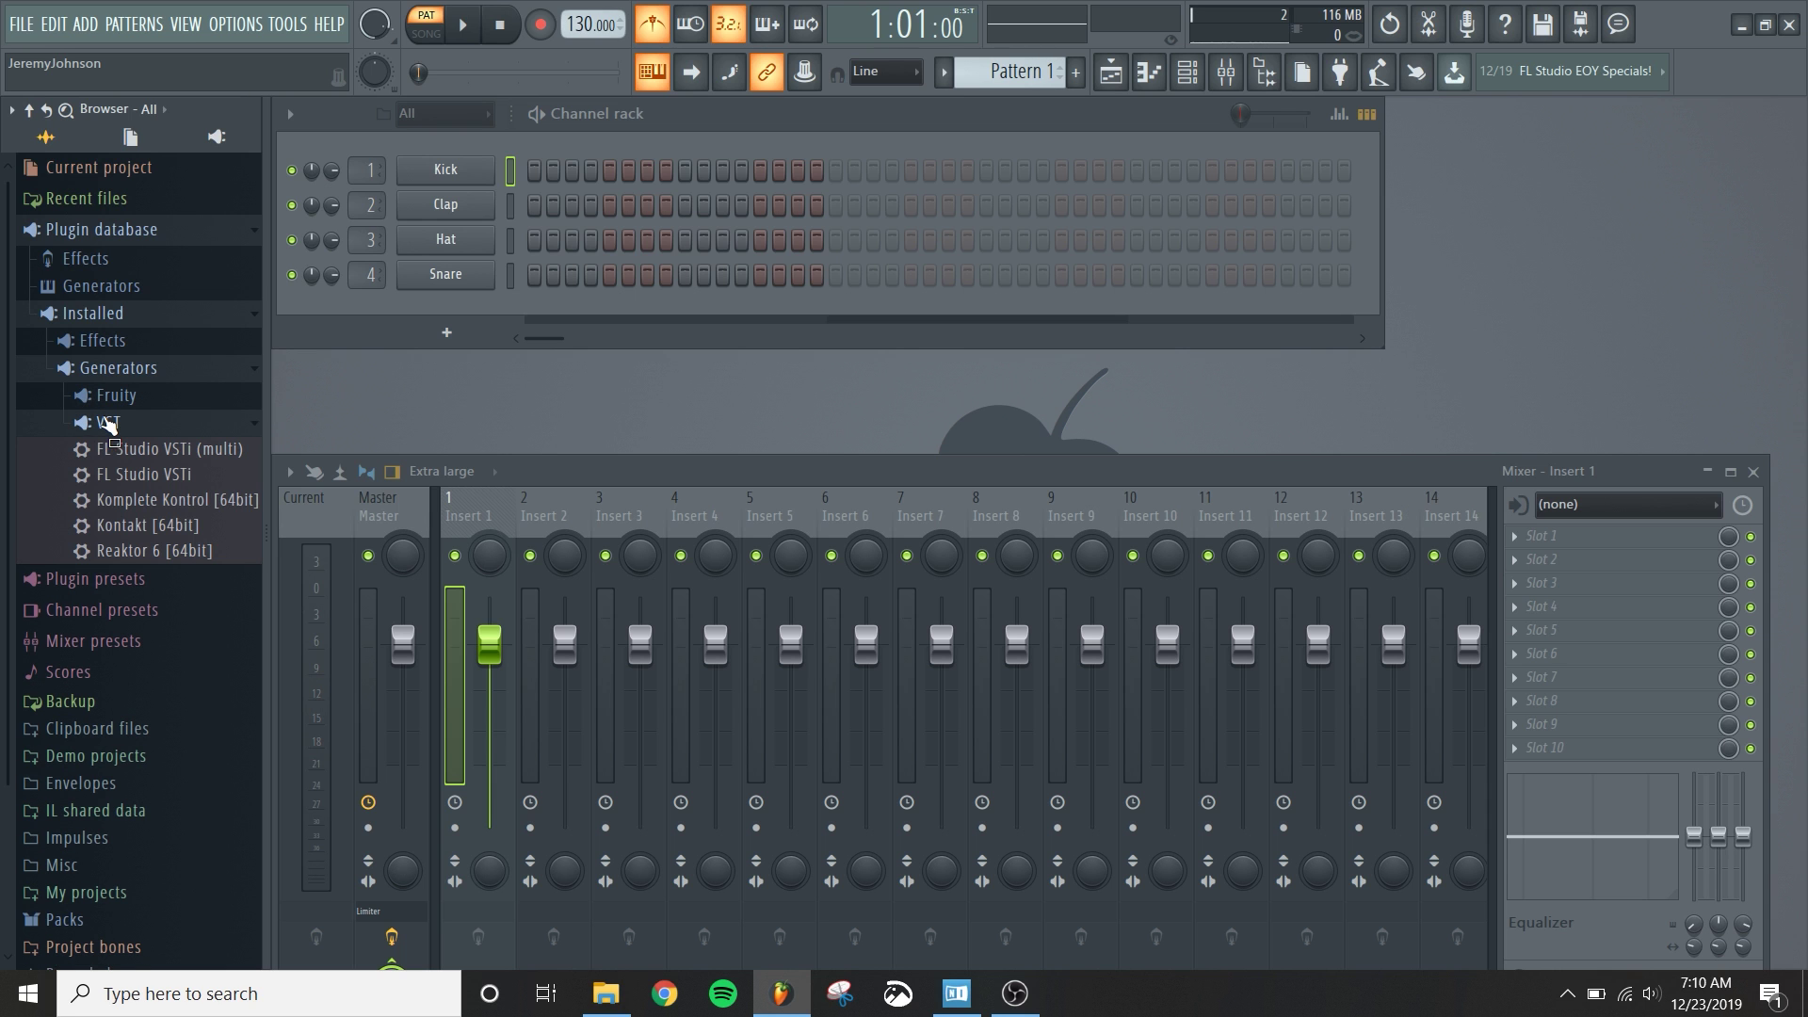
pyautogui.moveTo(122, 525); pyautogui.dragTo(461, 306)
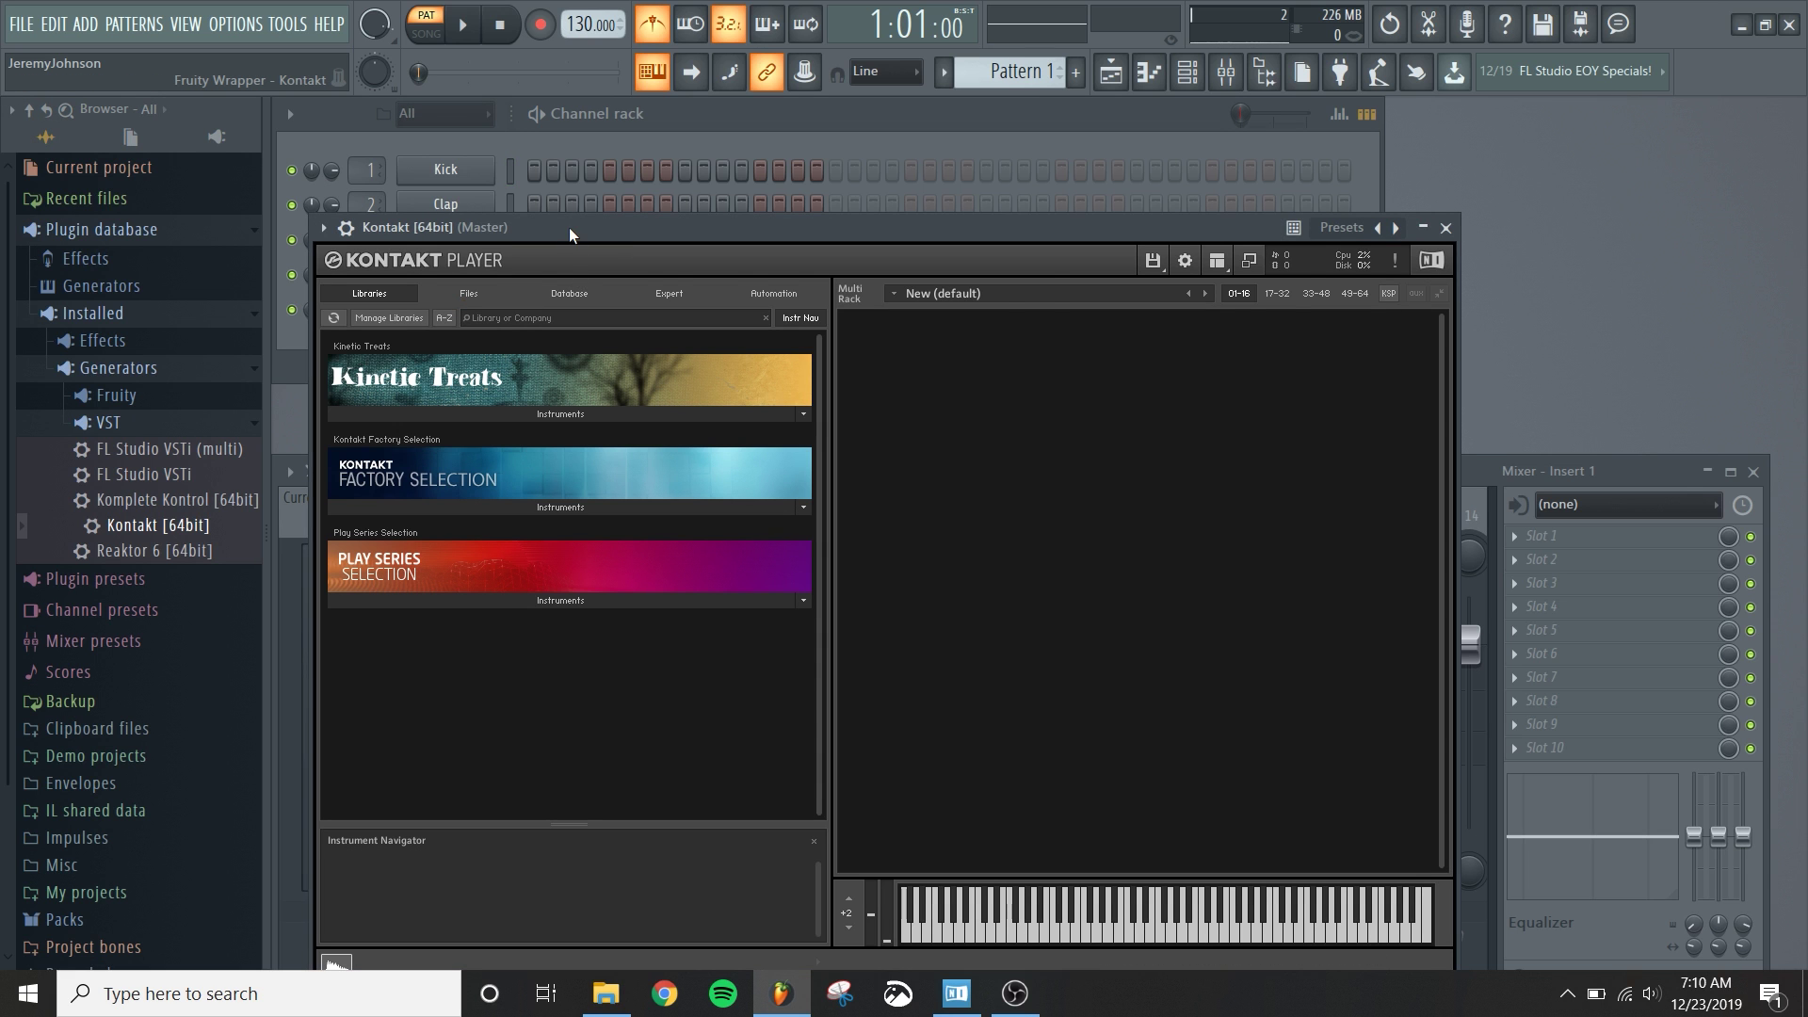
# Step: Move the Kontakt Player window aside and bring up the plugin database's Generators folder
pyautogui.moveTo(569, 228); pyautogui.dragTo(682, 145)
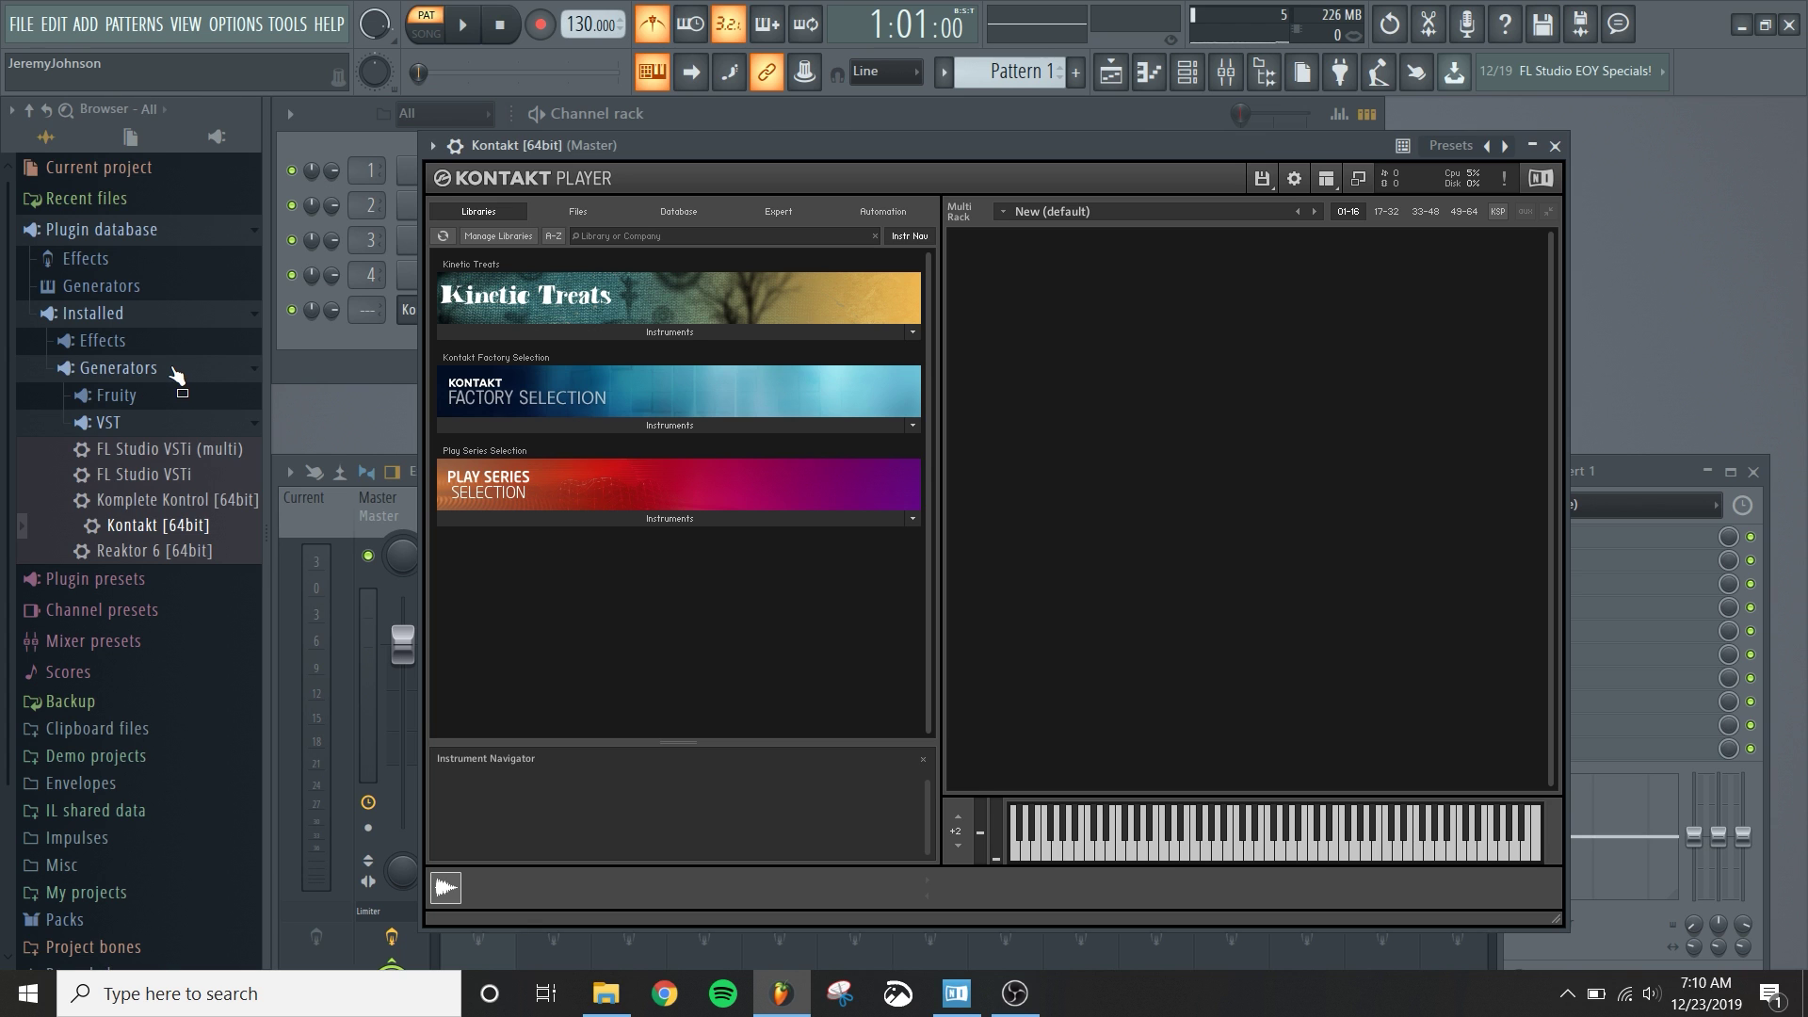
pyautogui.moveTo(174, 376); pyautogui.dragTo(214, 294)
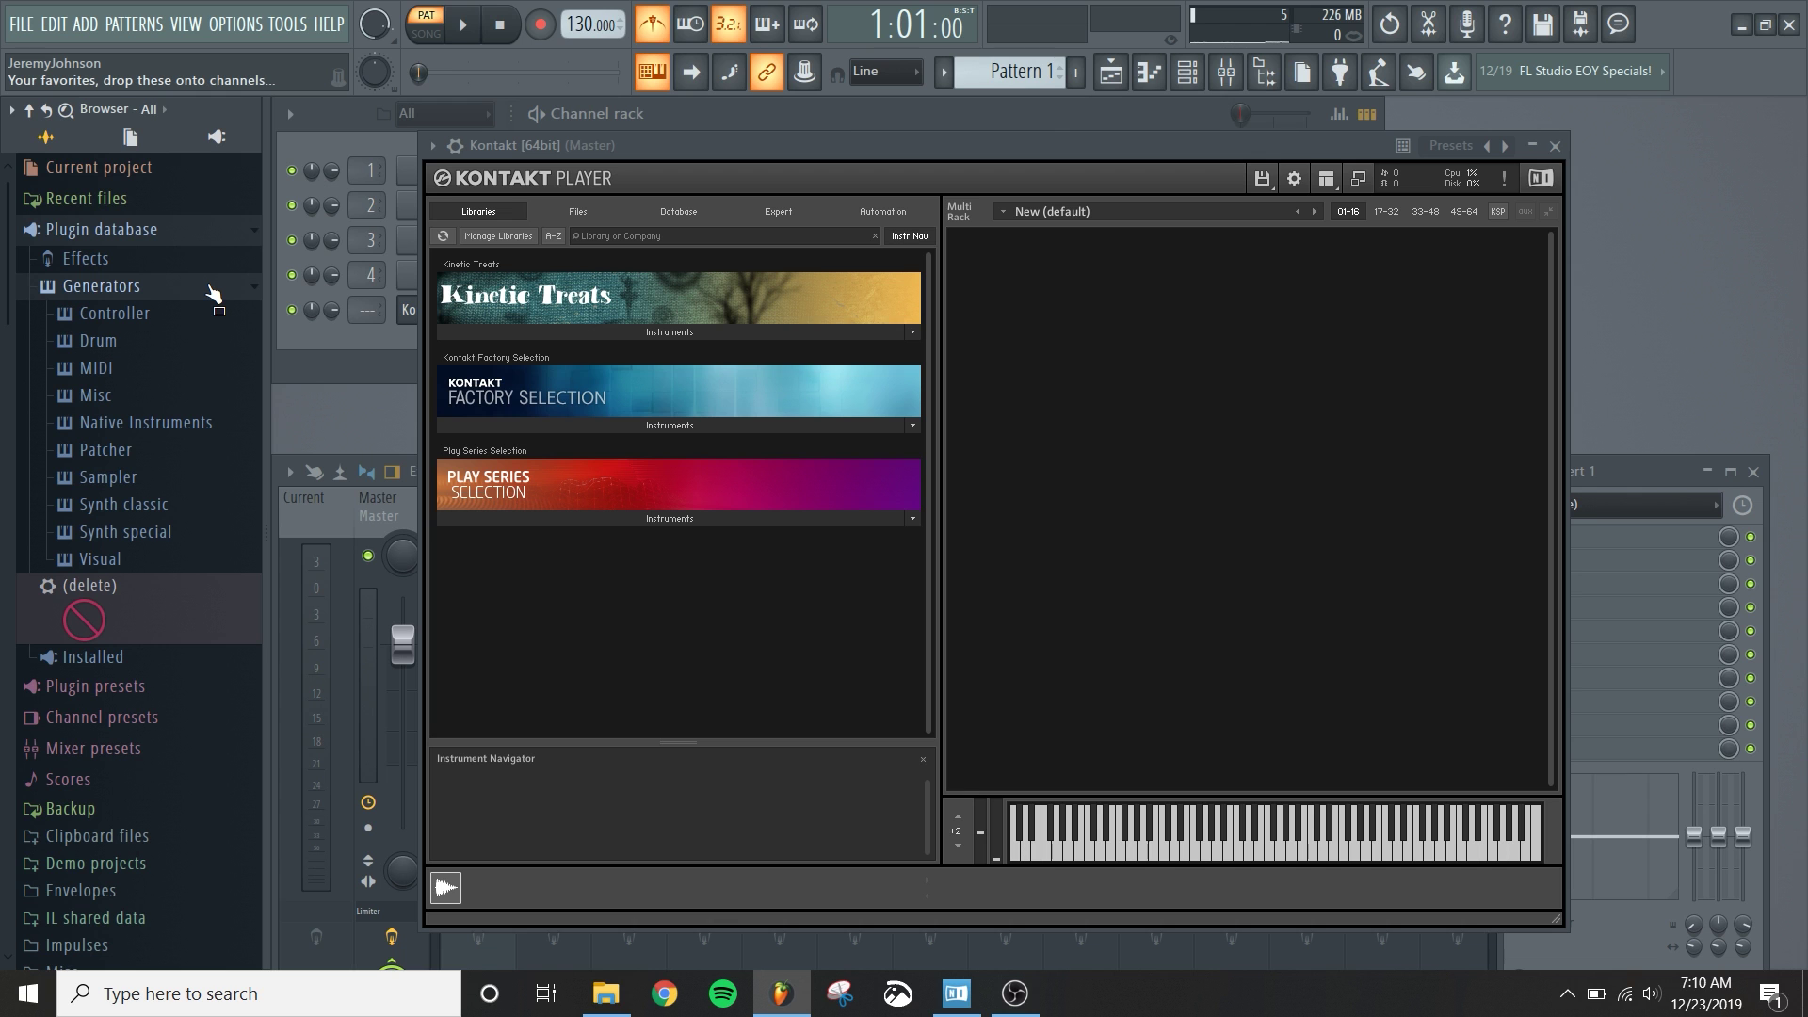
pyautogui.hotkey('alt', 'Tab')
pyautogui.hotkey('alt', 'Tab')
pyautogui.hotkey('alt', 'Tab')
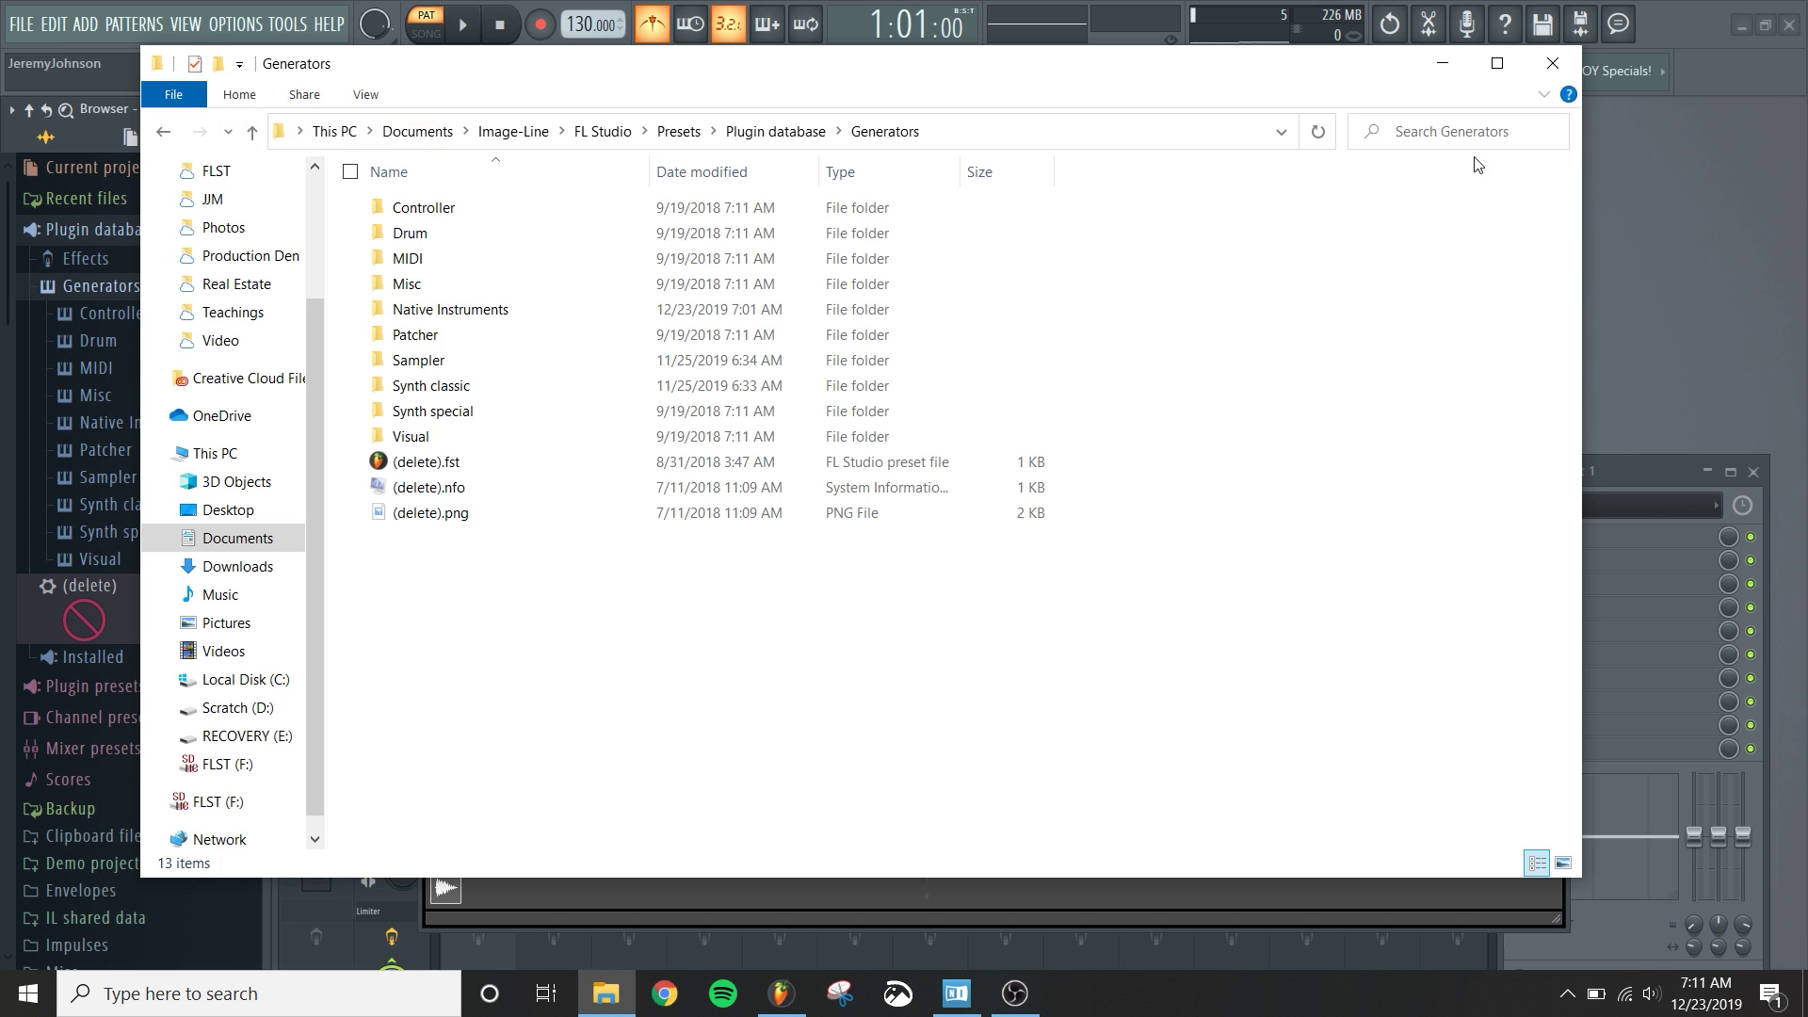
# Step: Close the Generators folder window after viewing its category folders
pyautogui.click(1554, 66)
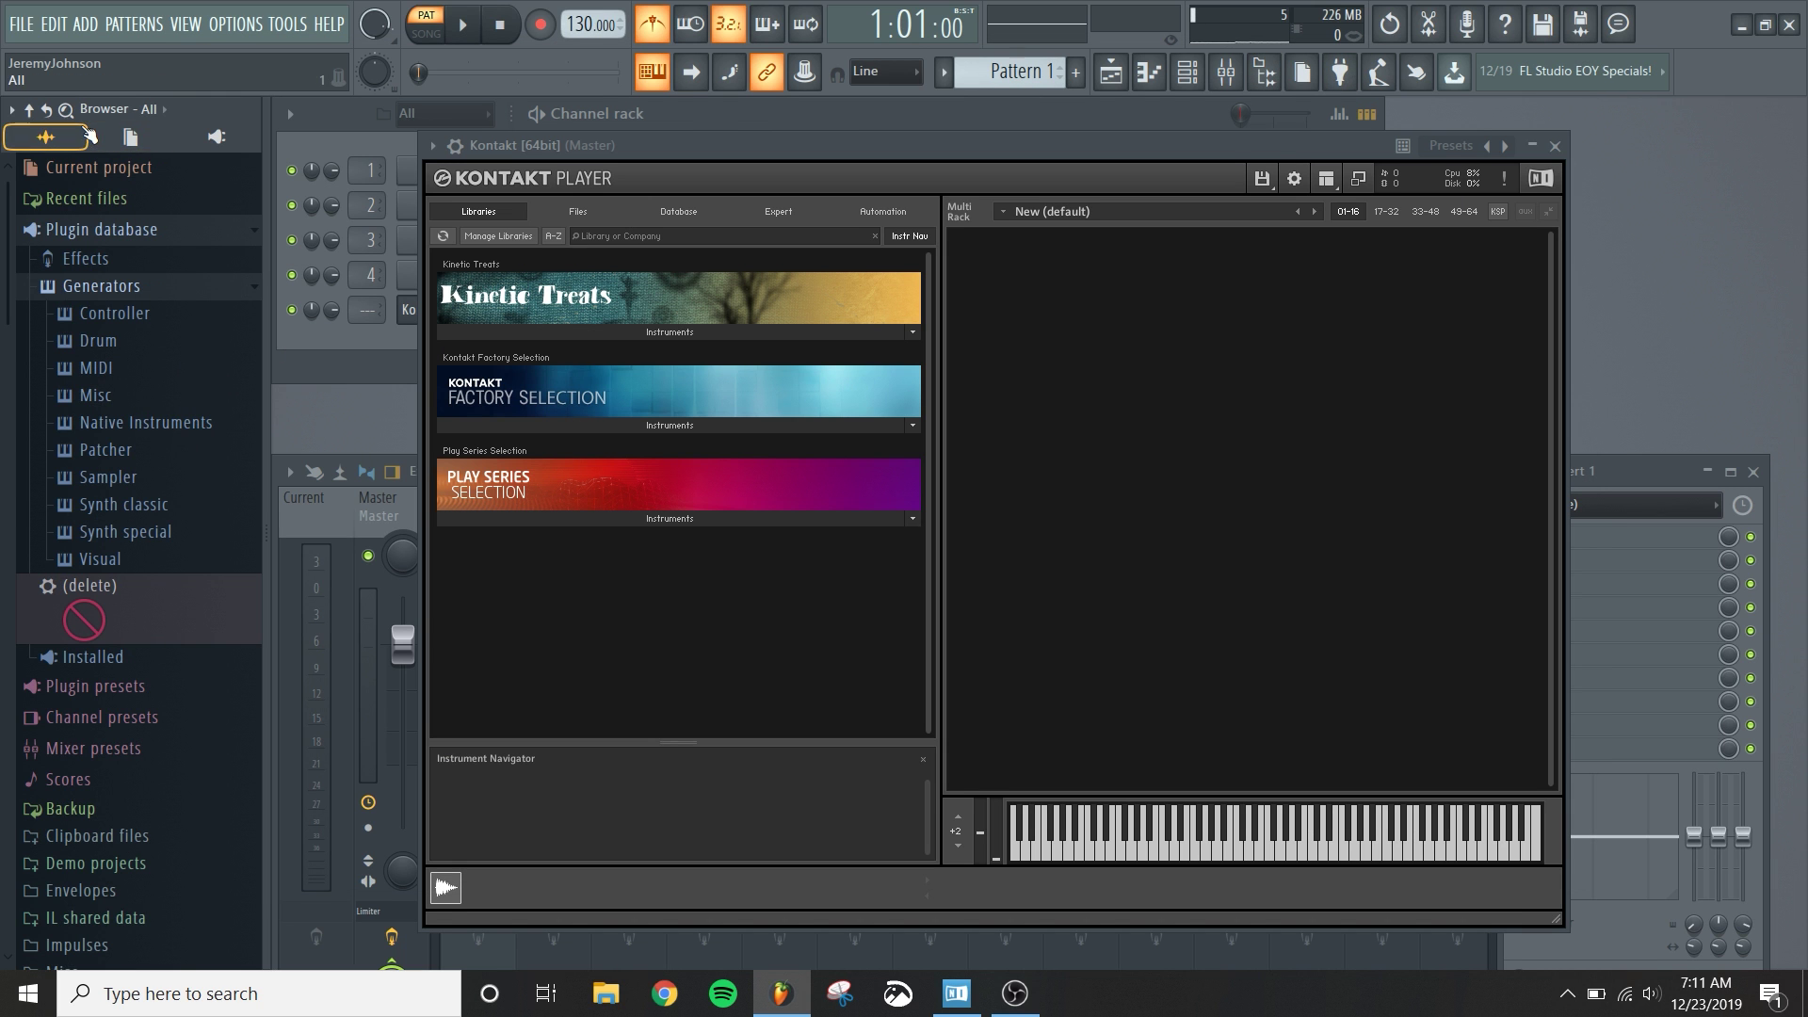
# Step: Refresh the browser and check the Native Instruments generator category
pyautogui.click(53, 115)
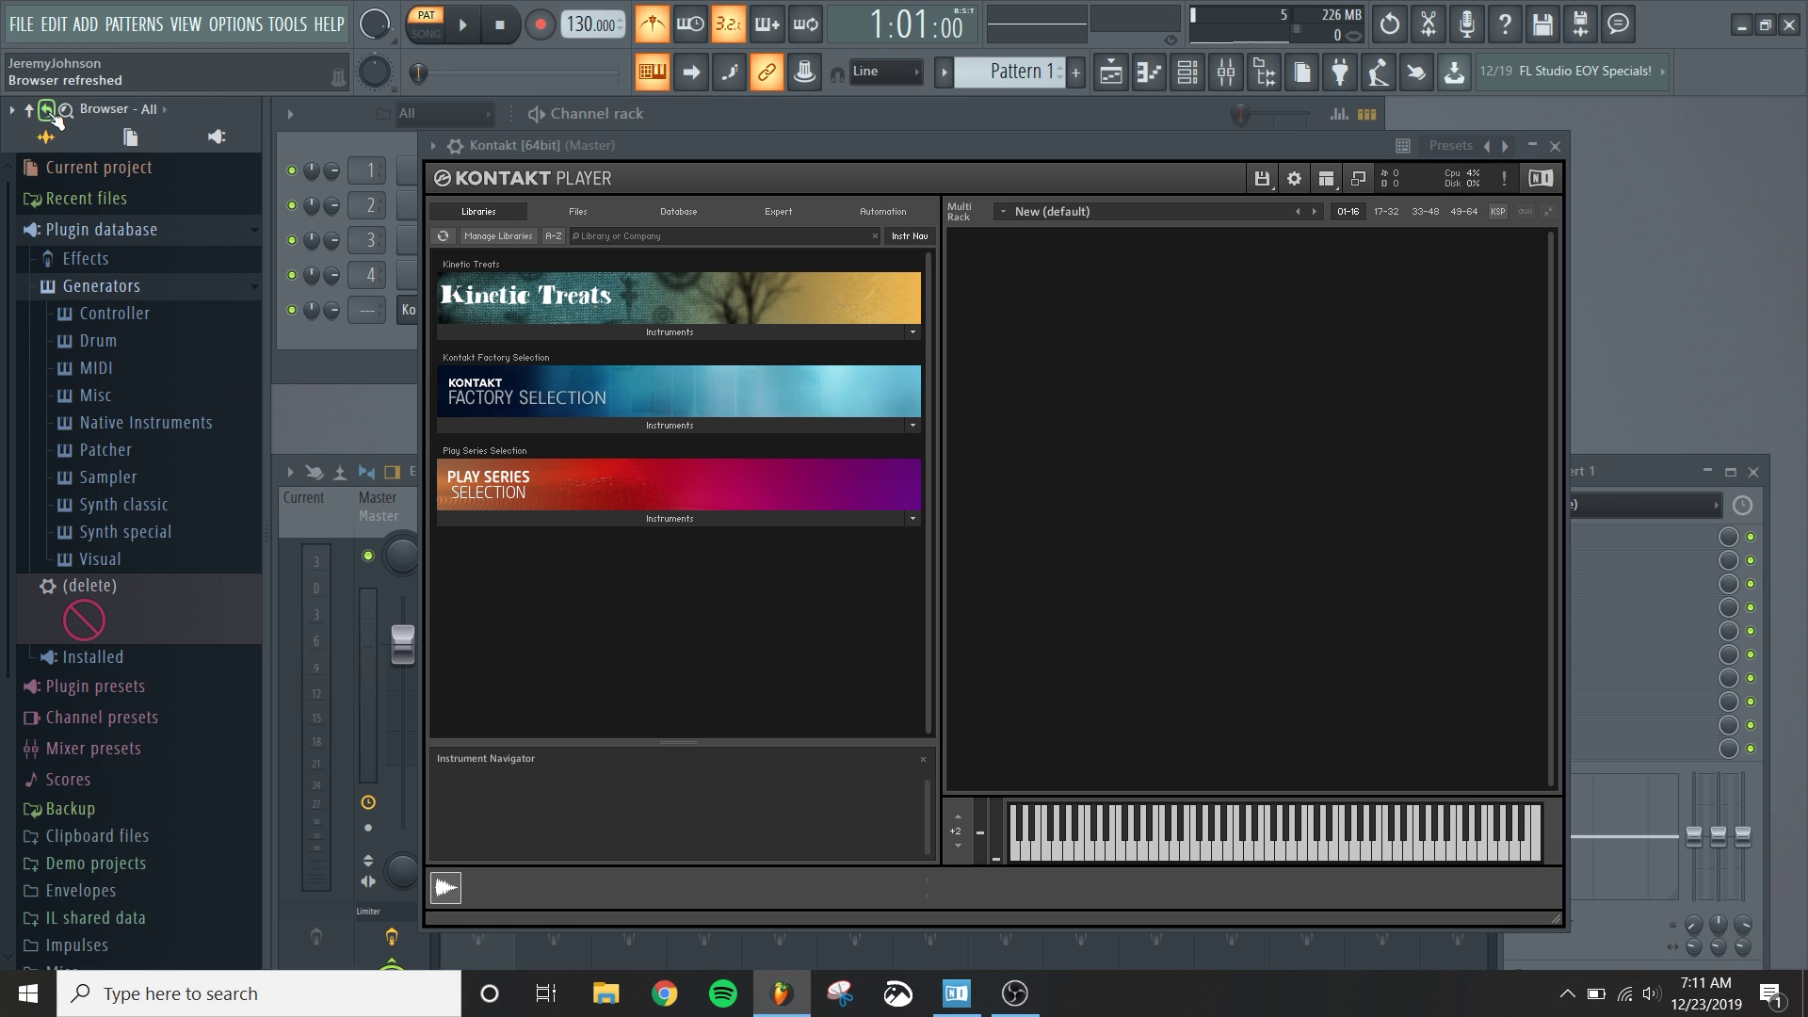
pyautogui.moveTo(179, 438); pyautogui.dragTo(130, 429)
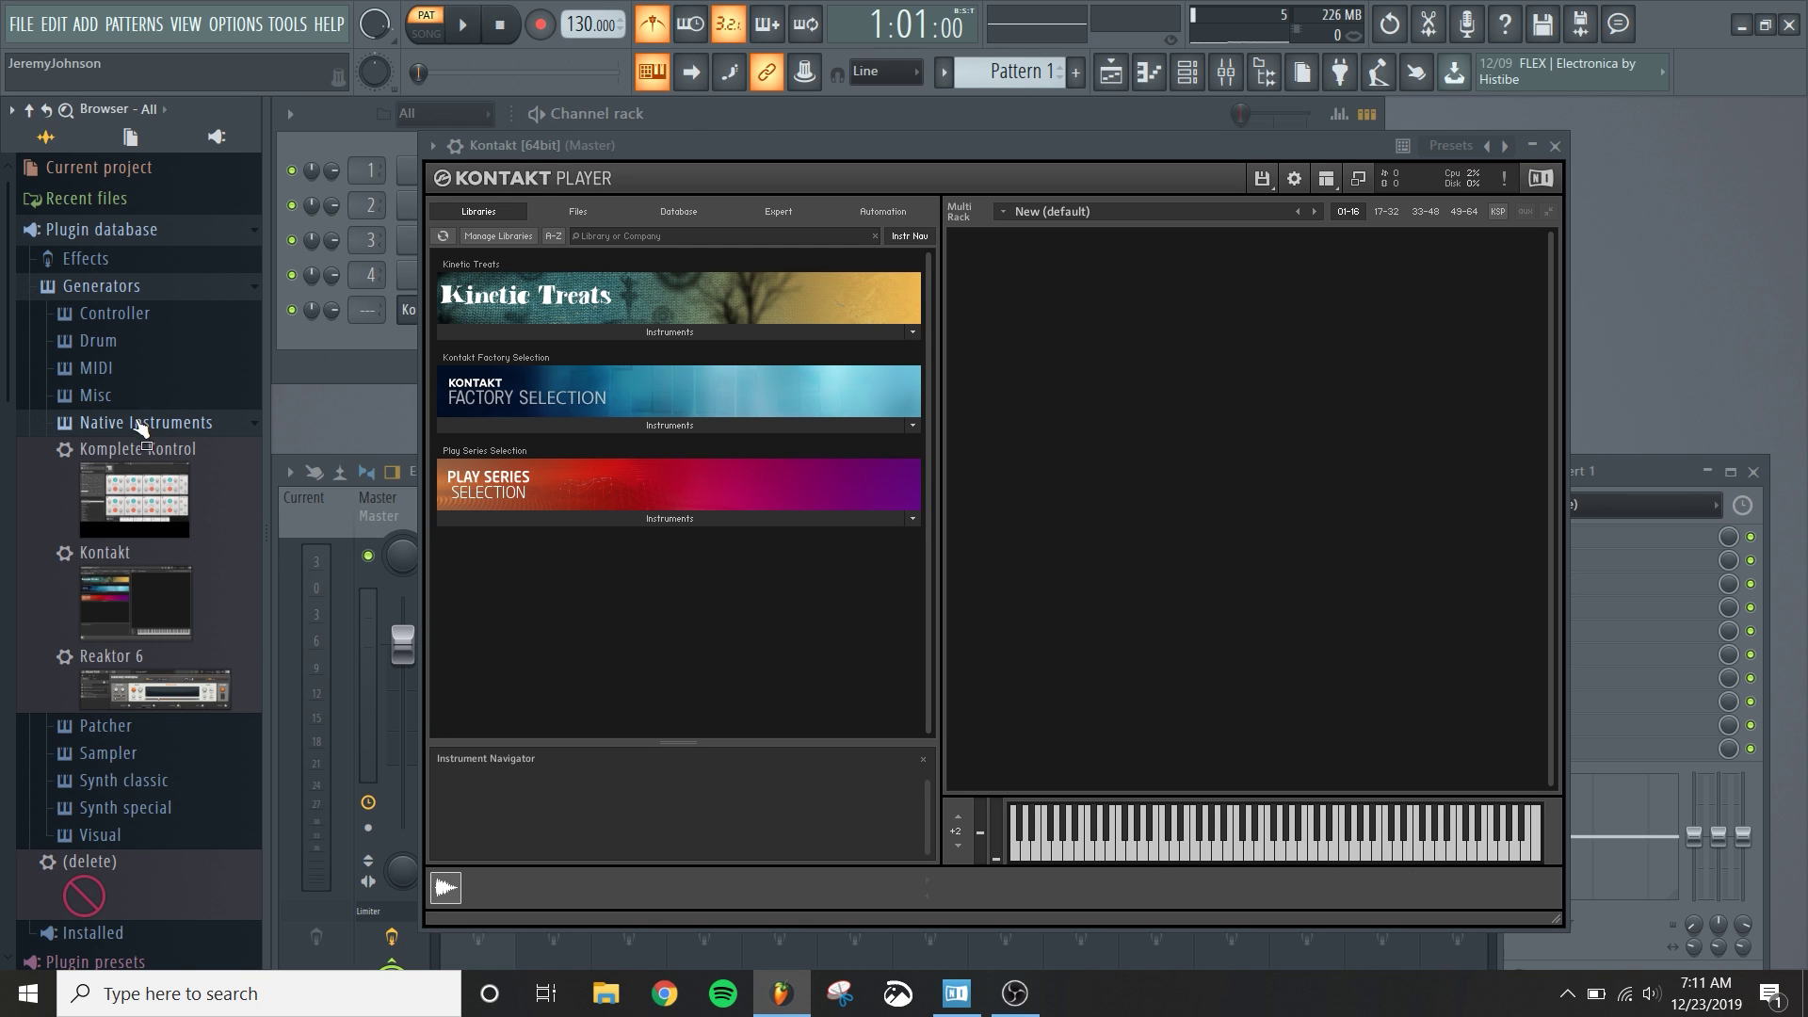
pyautogui.click(137, 424)
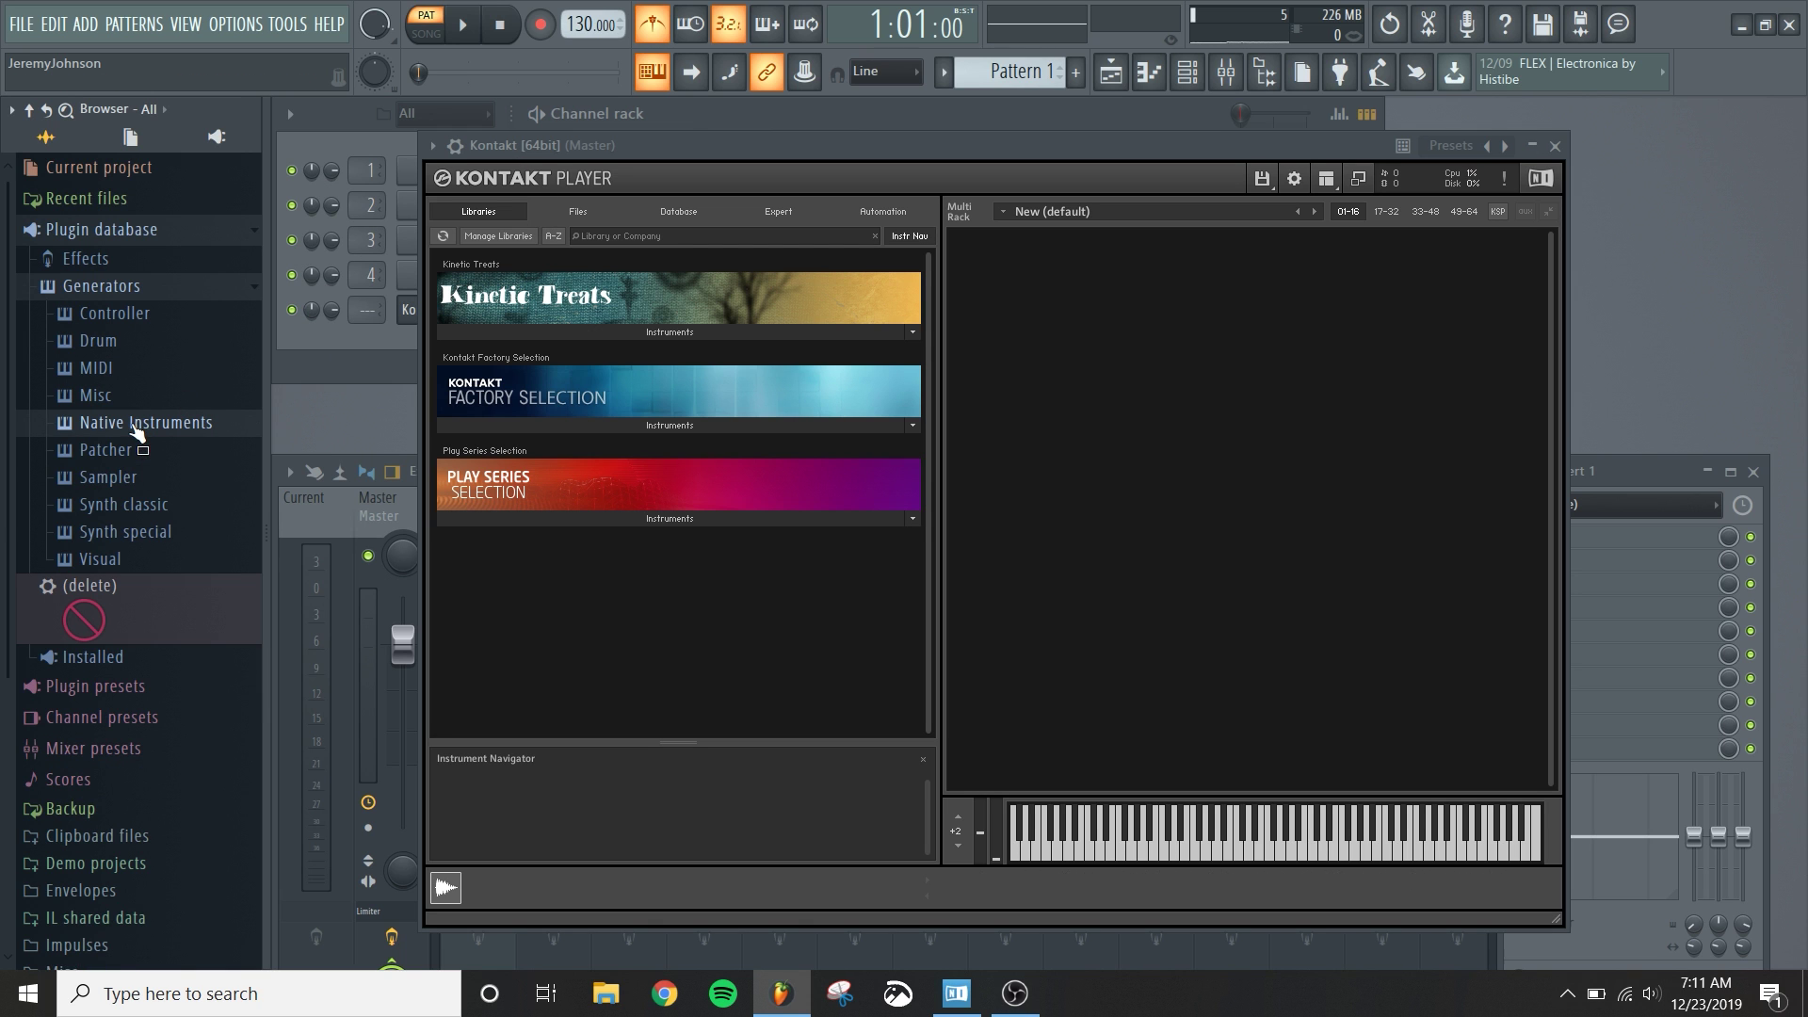
# Step: Add Kontakt to the plugin database under Native Instruments as a favourite and verify it's listed
pyautogui.click(434, 148)
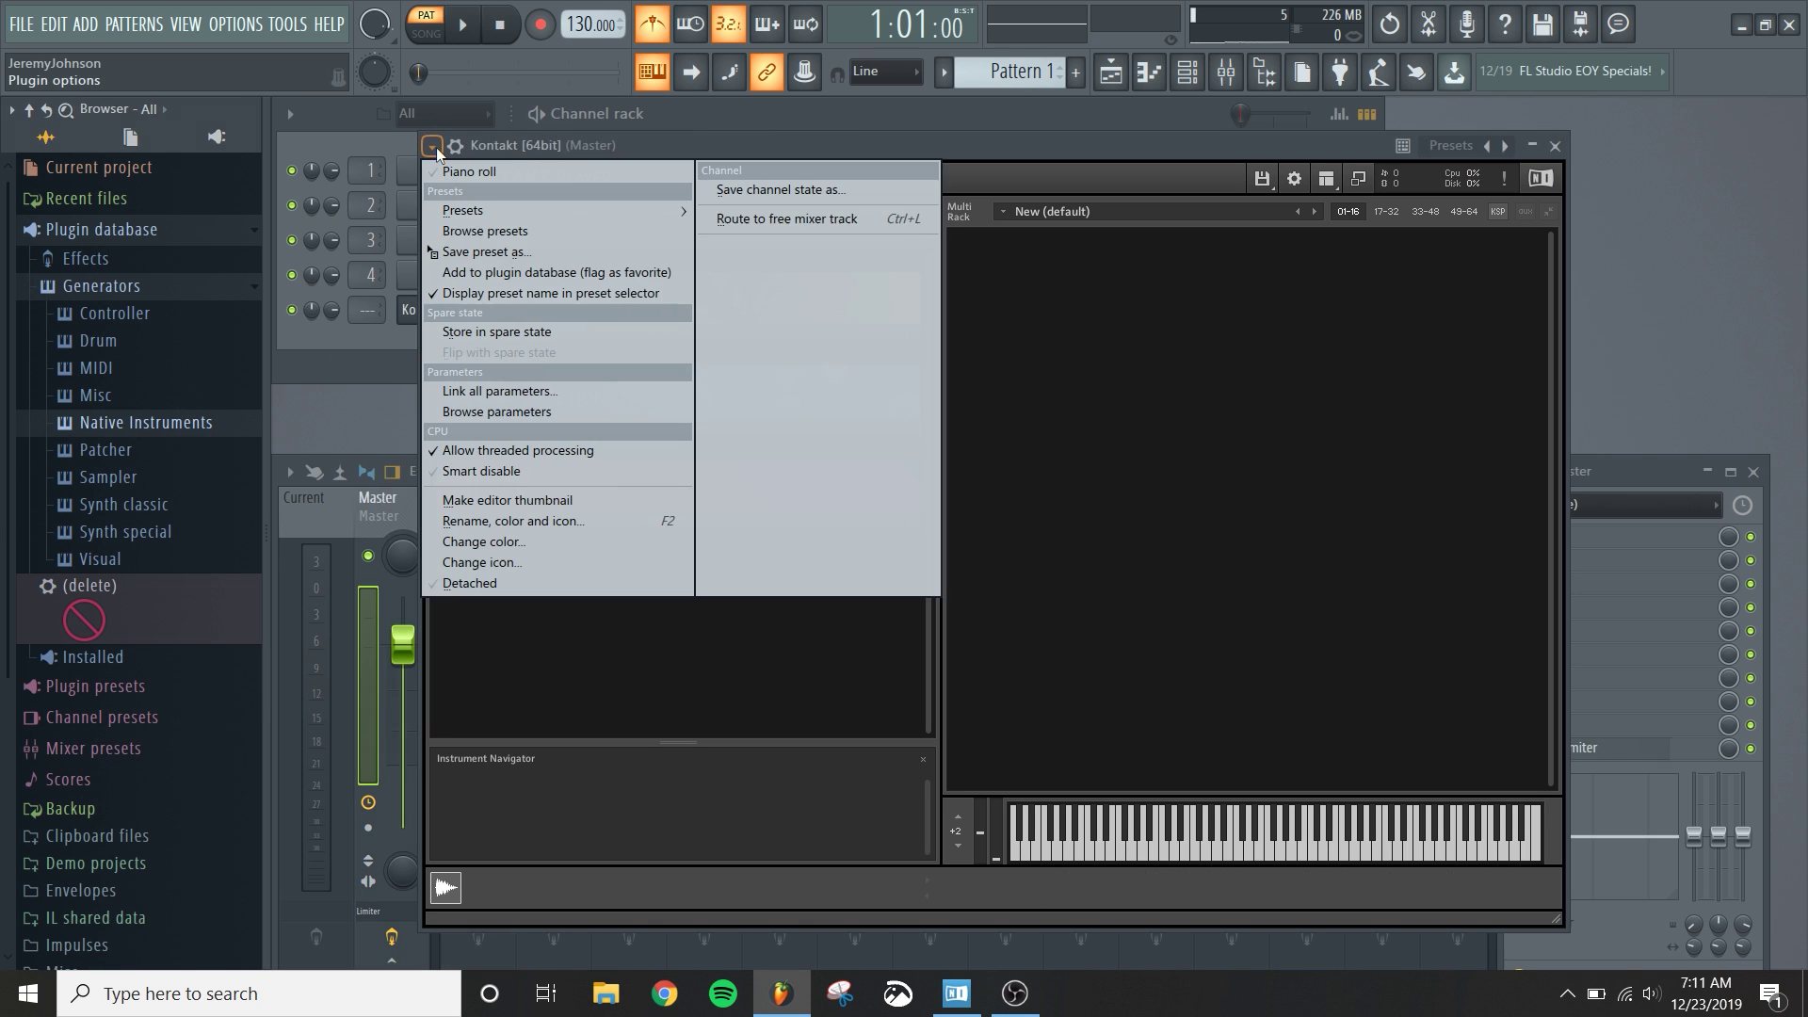
pyautogui.click(540, 278)
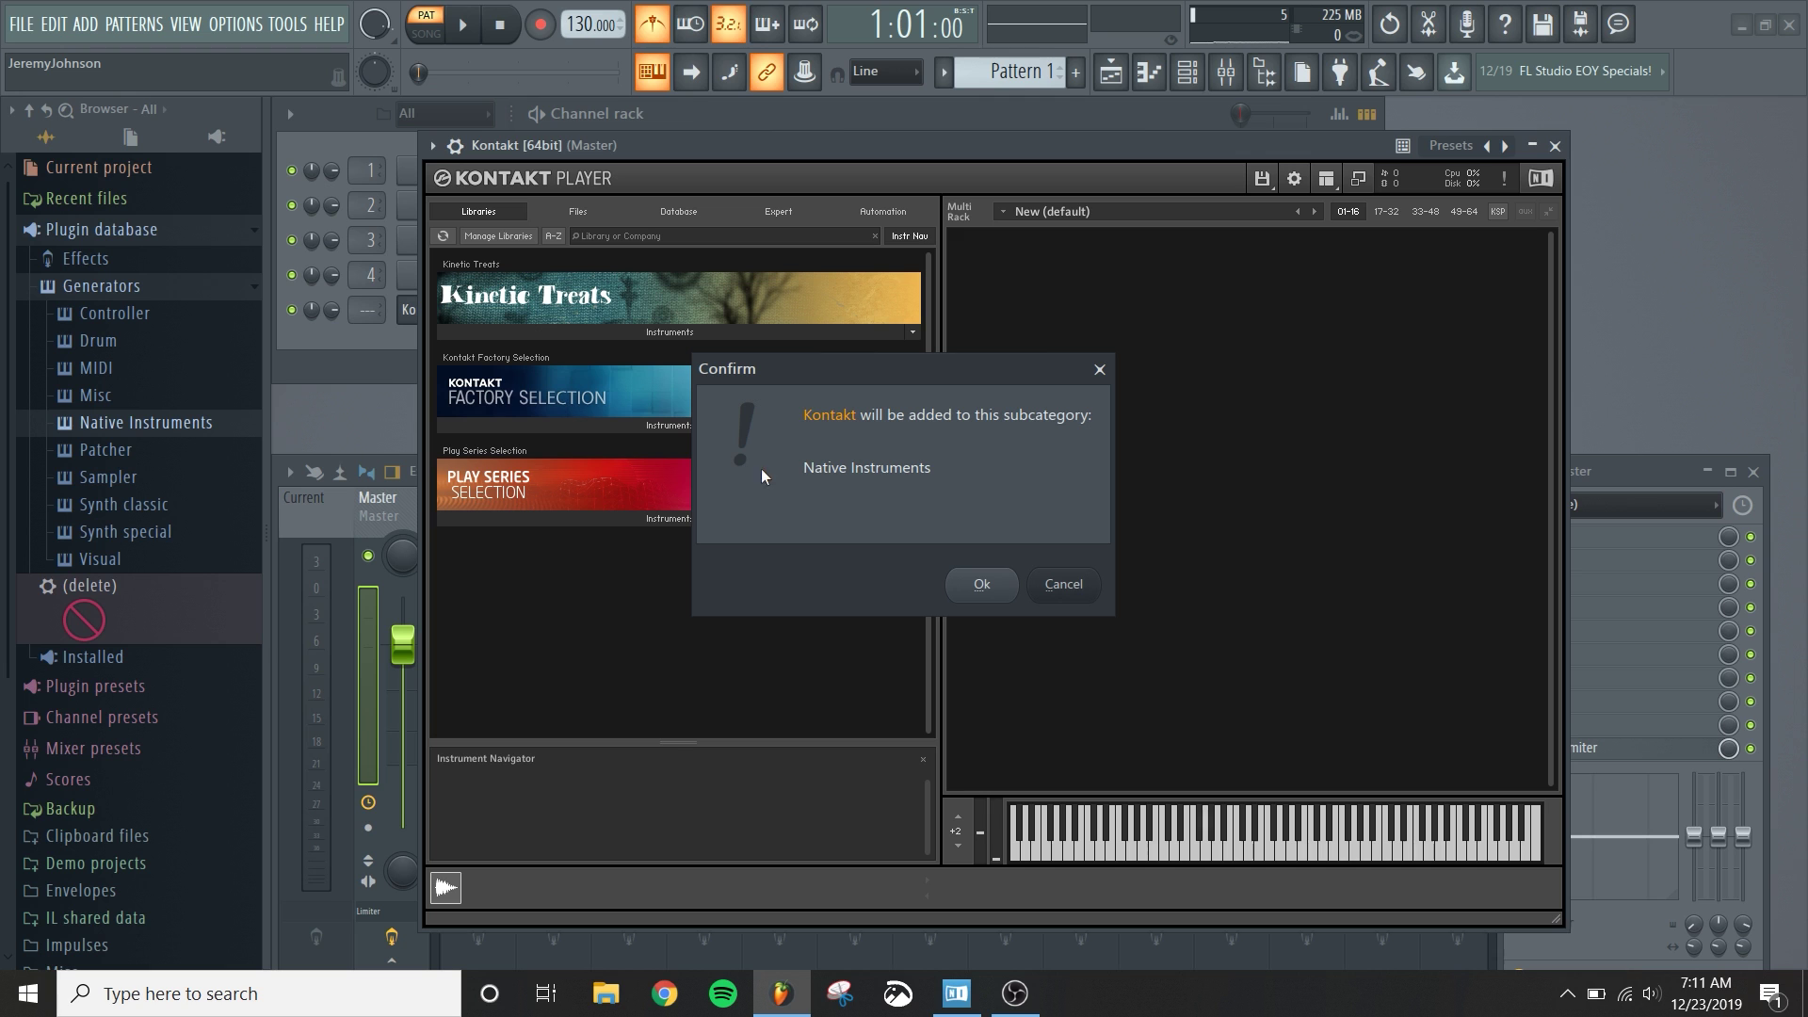
pyautogui.click(982, 584)
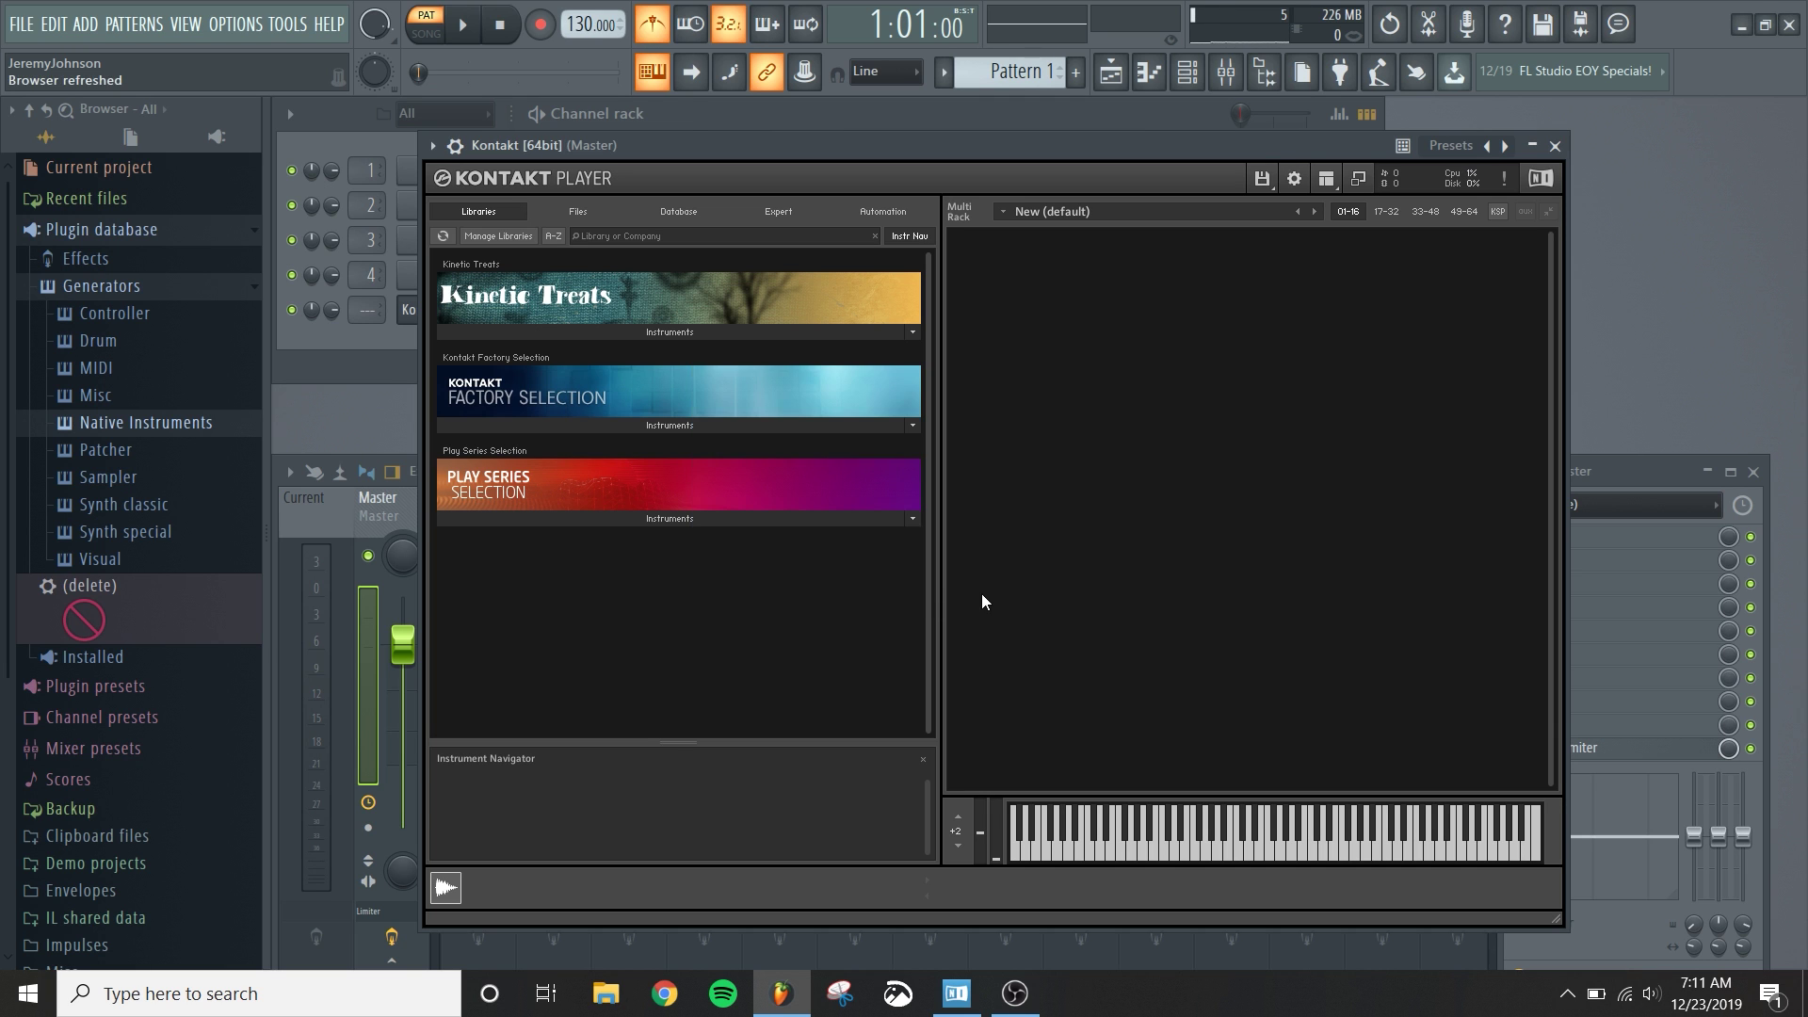
pyautogui.click(177, 420)
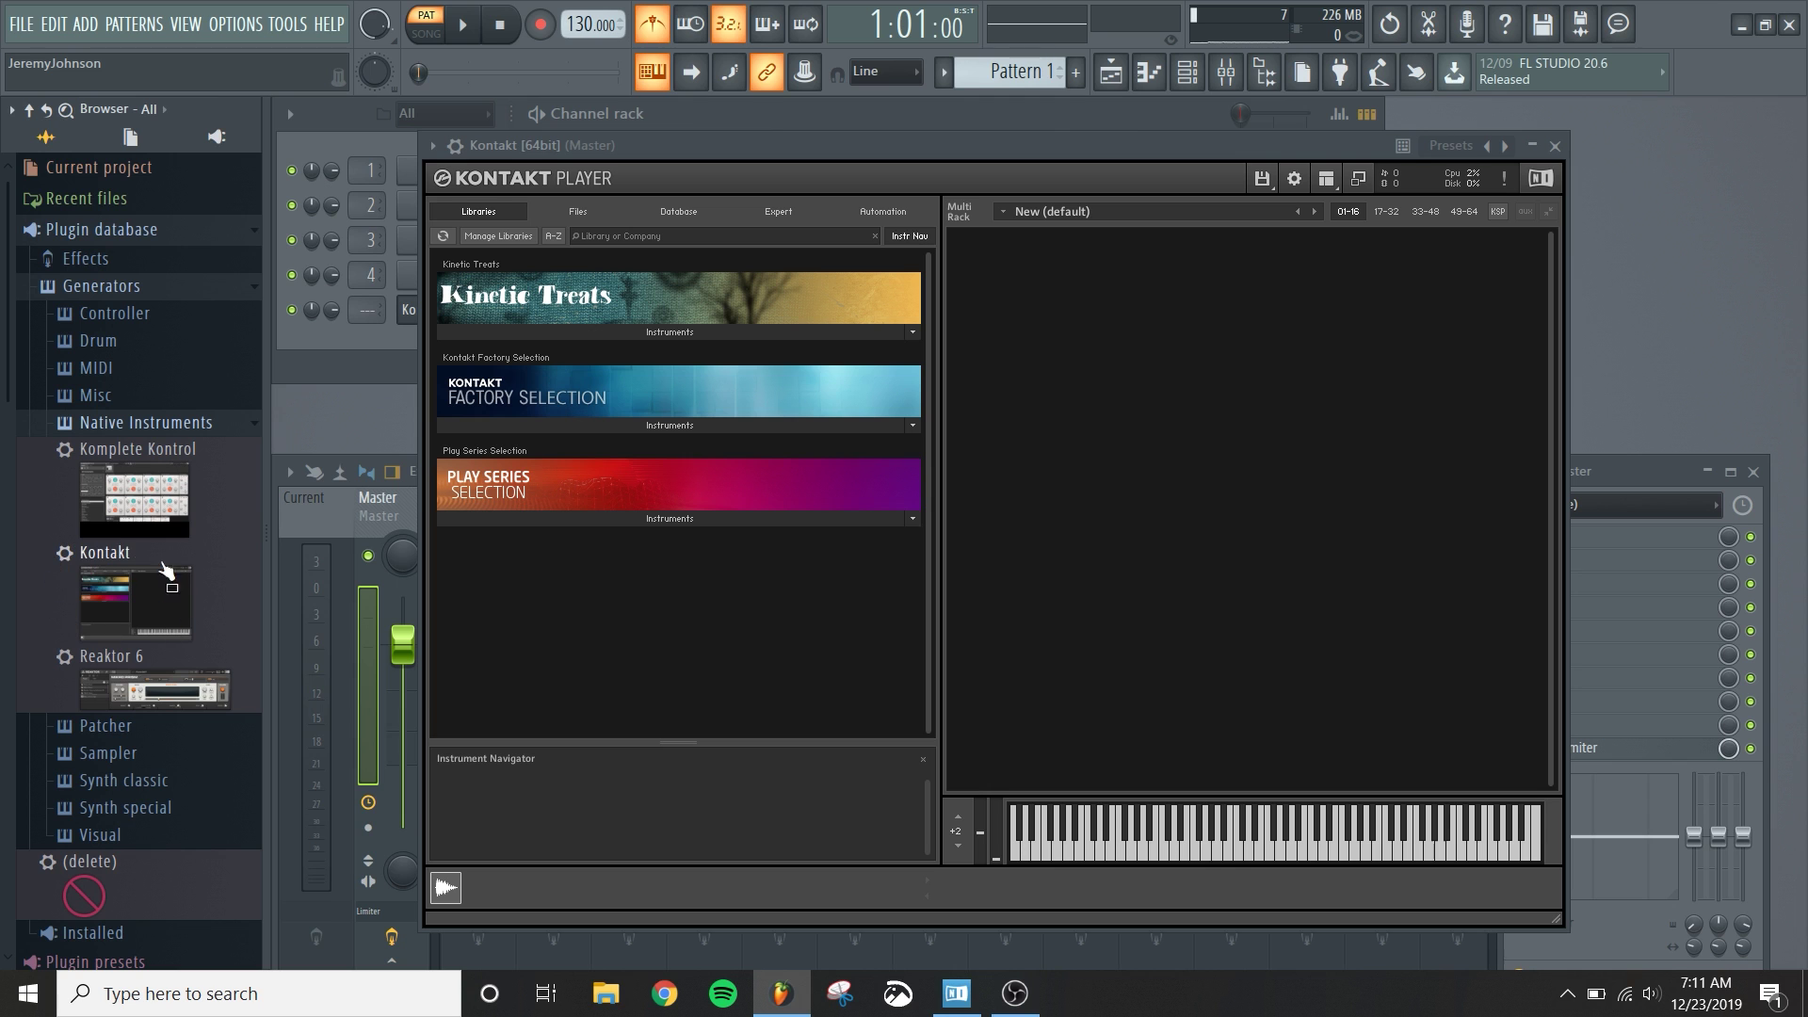
# Step: Close the Kontakt window and add a second Kontakt channel from the Native Instruments category
pyautogui.click(143, 421)
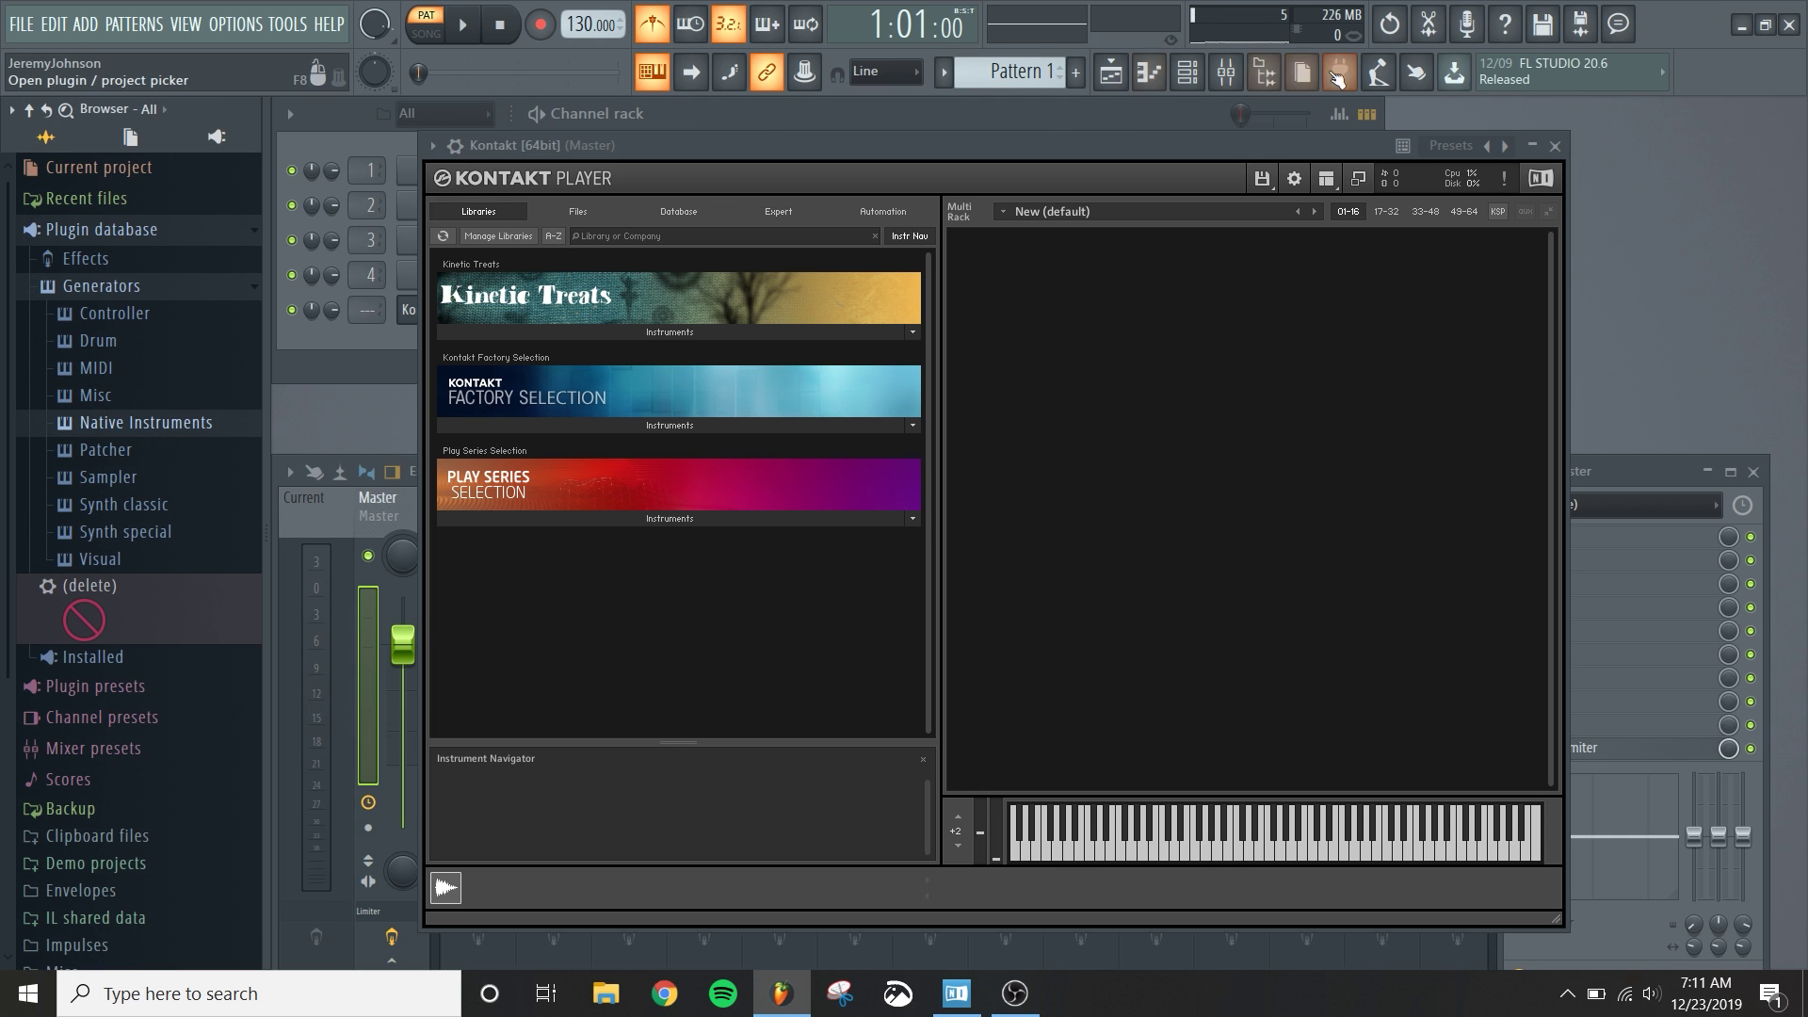
pyautogui.click(1556, 145)
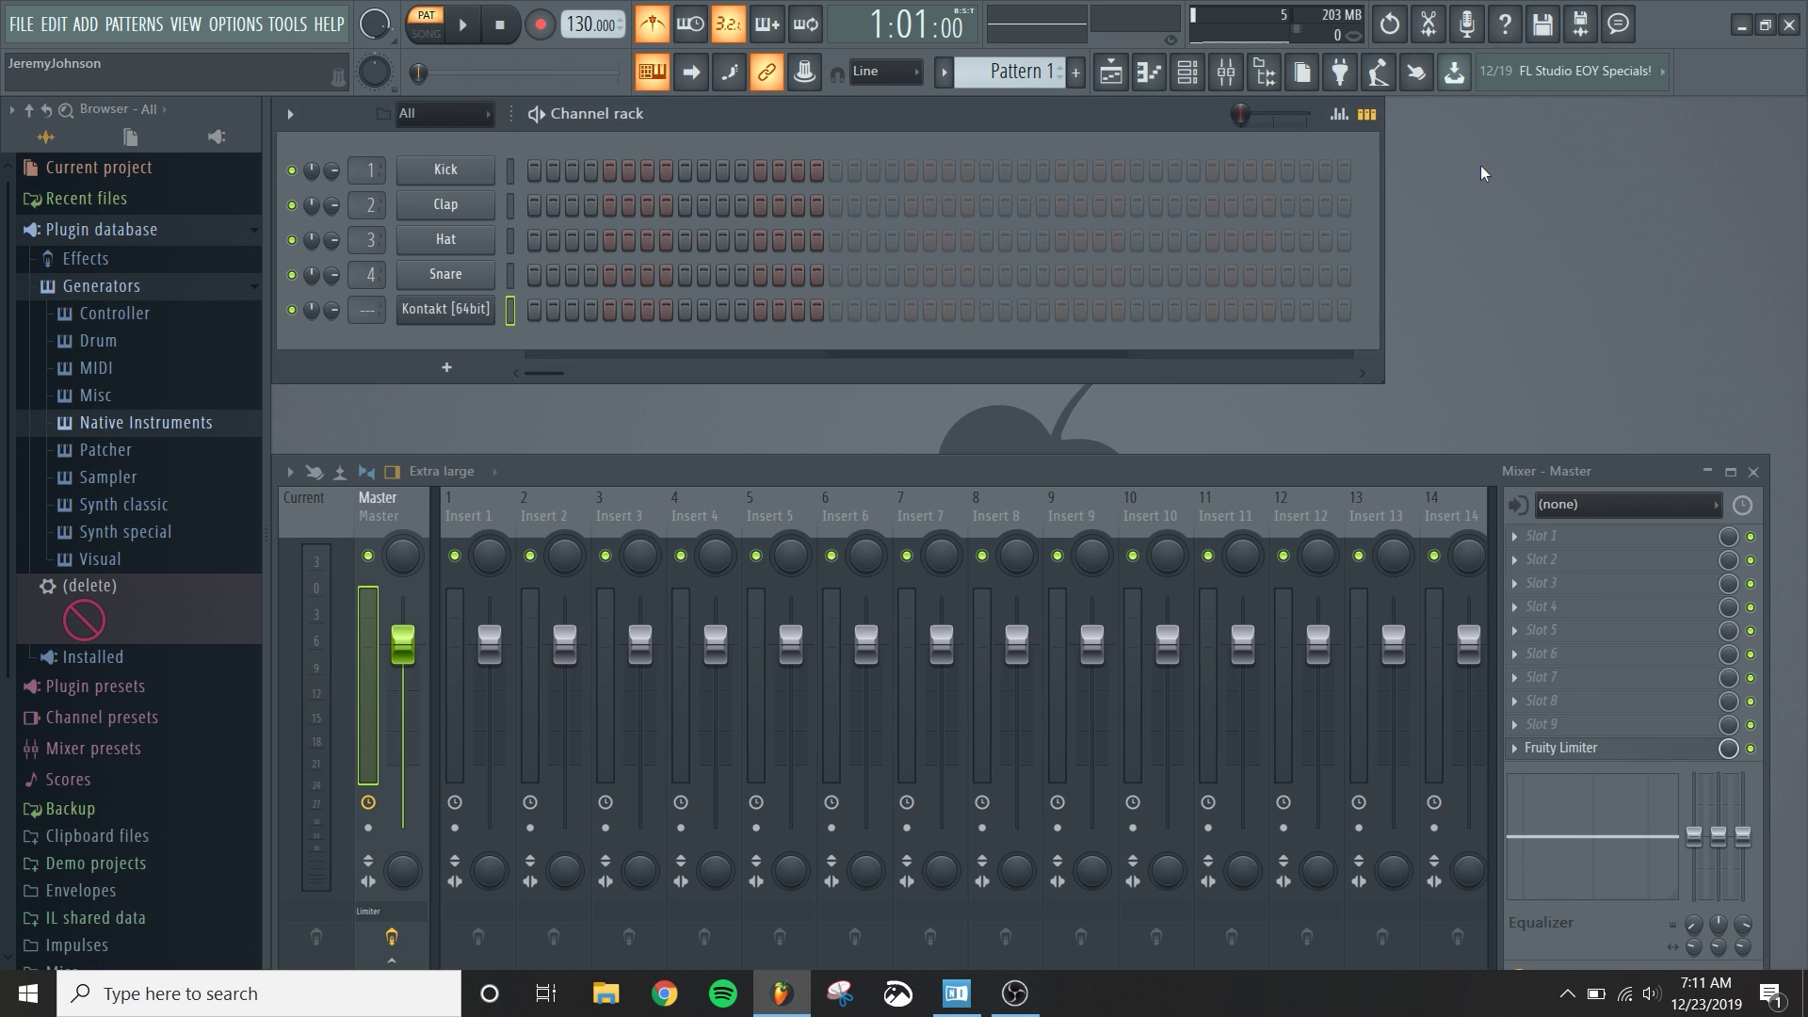
pyautogui.click(459, 369)
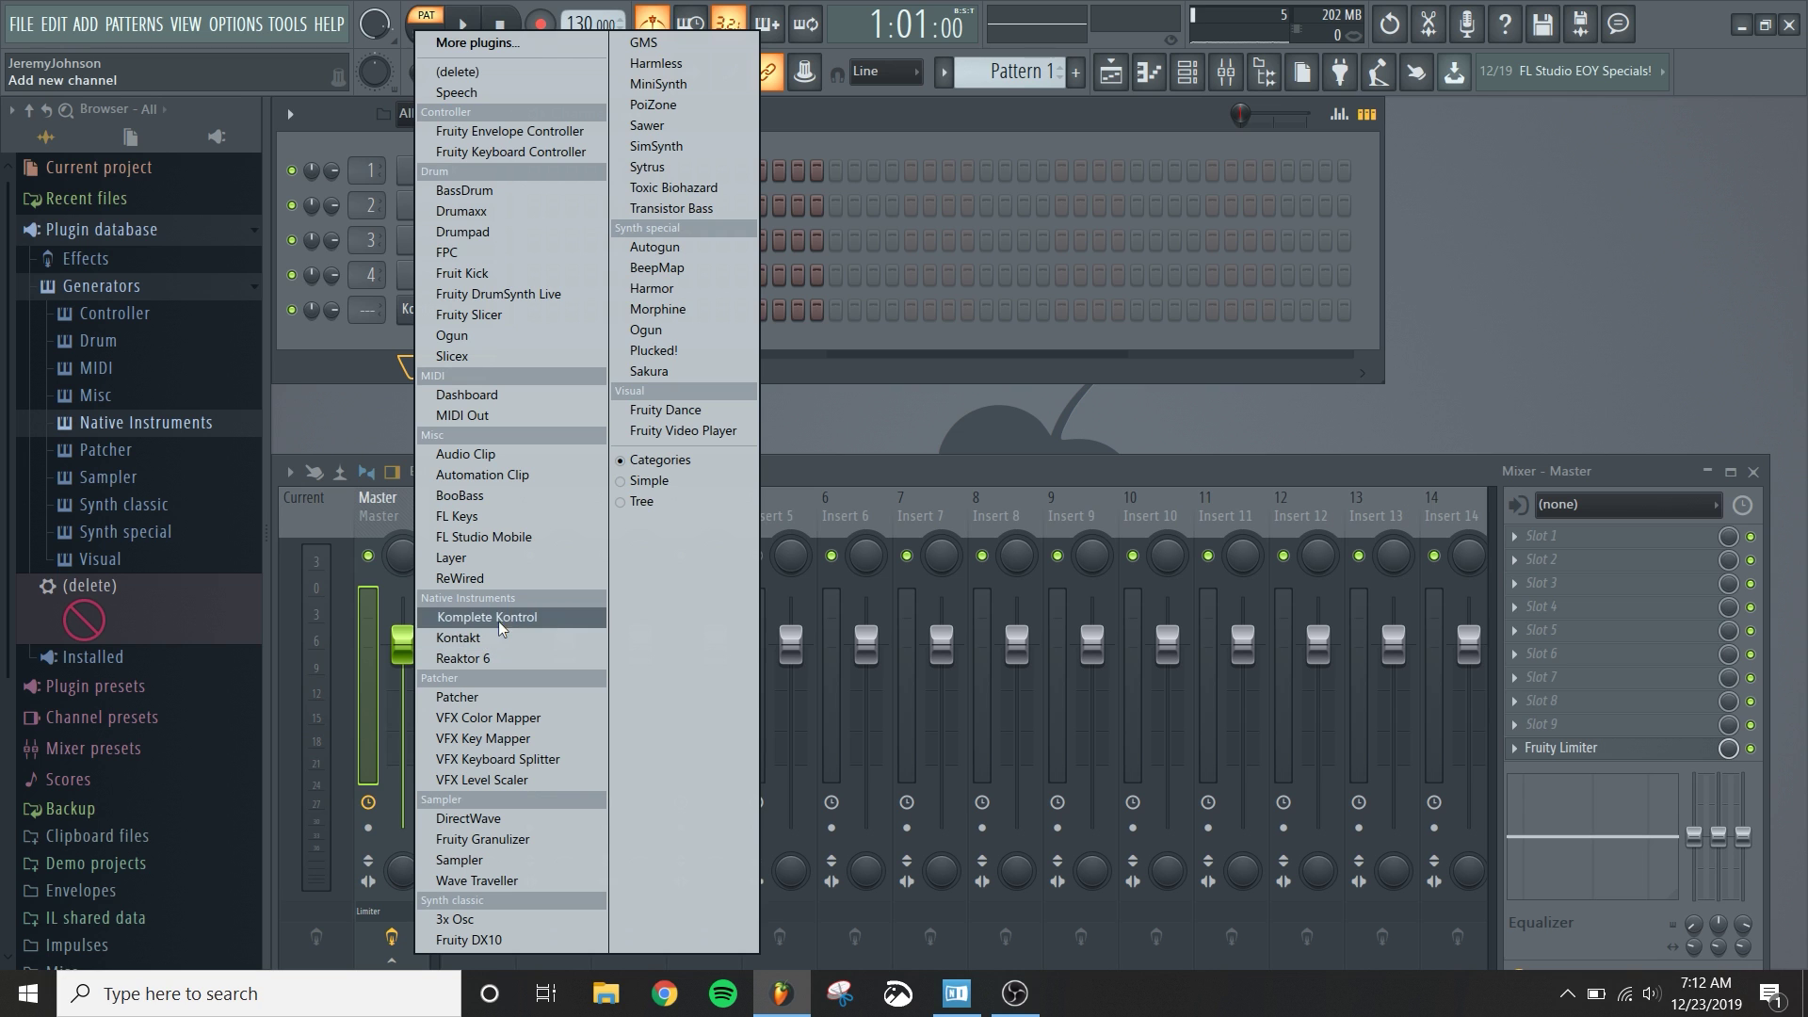
pyautogui.click(460, 638)
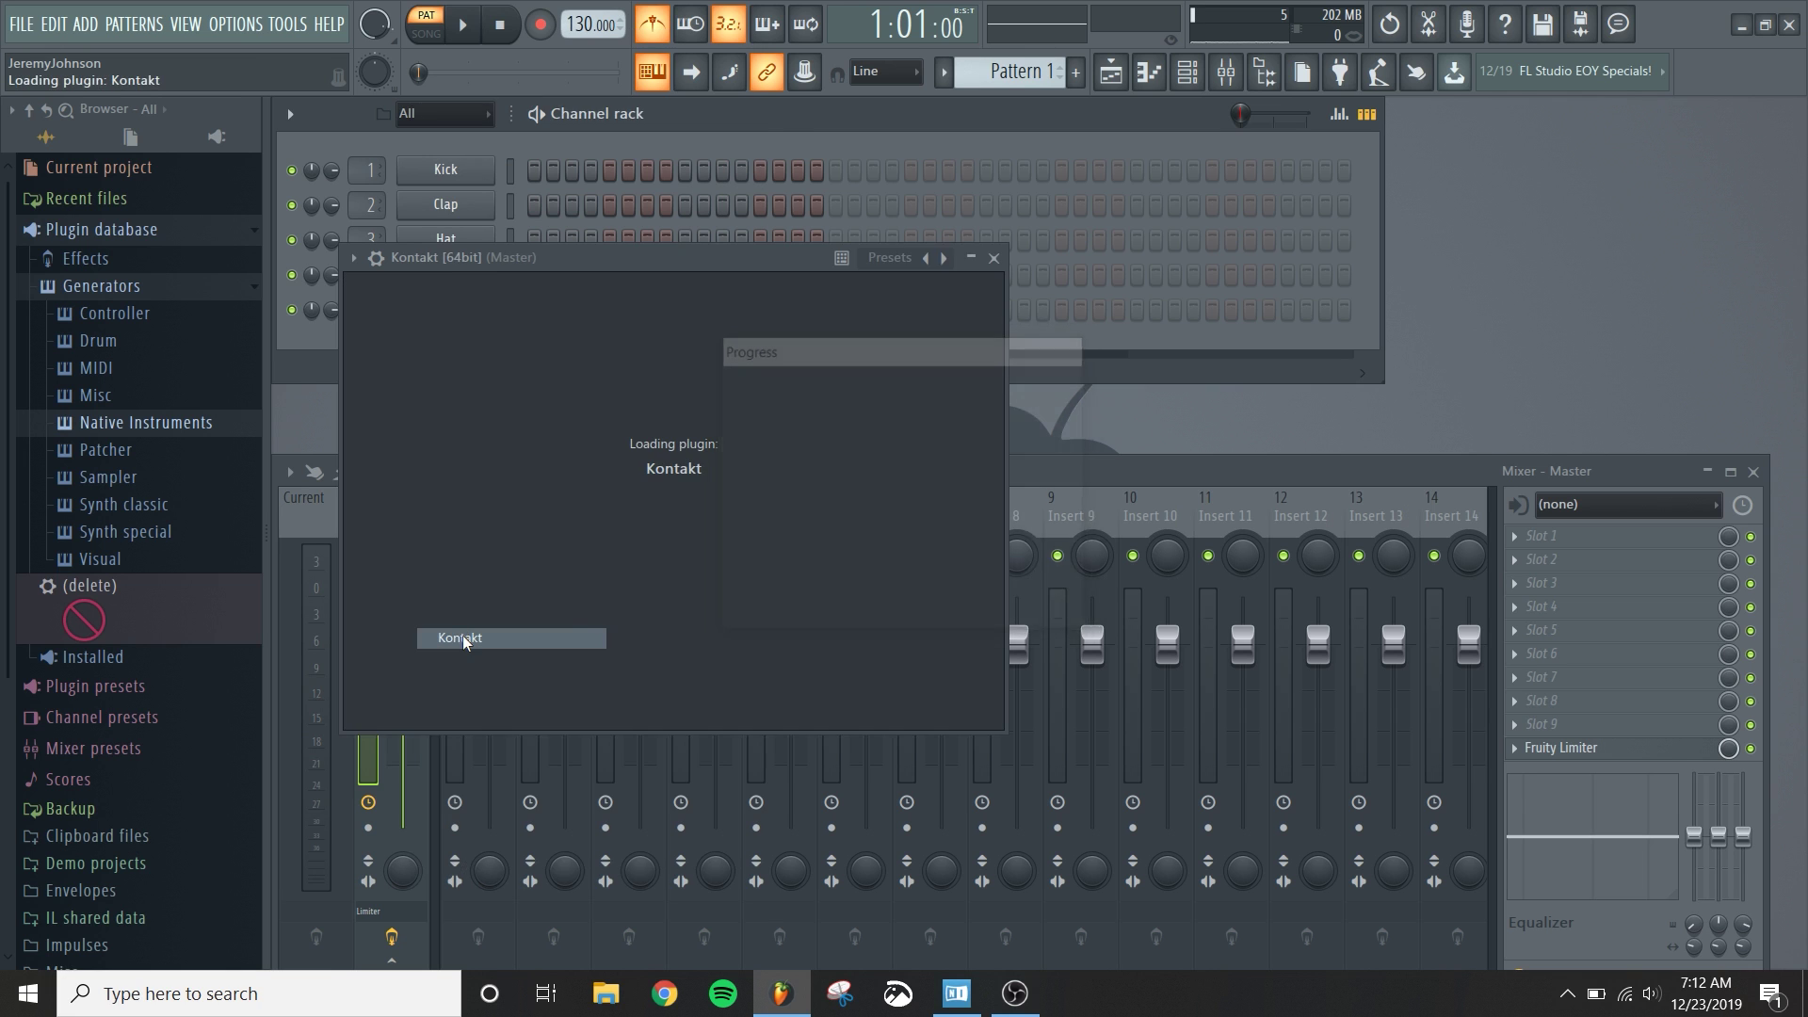